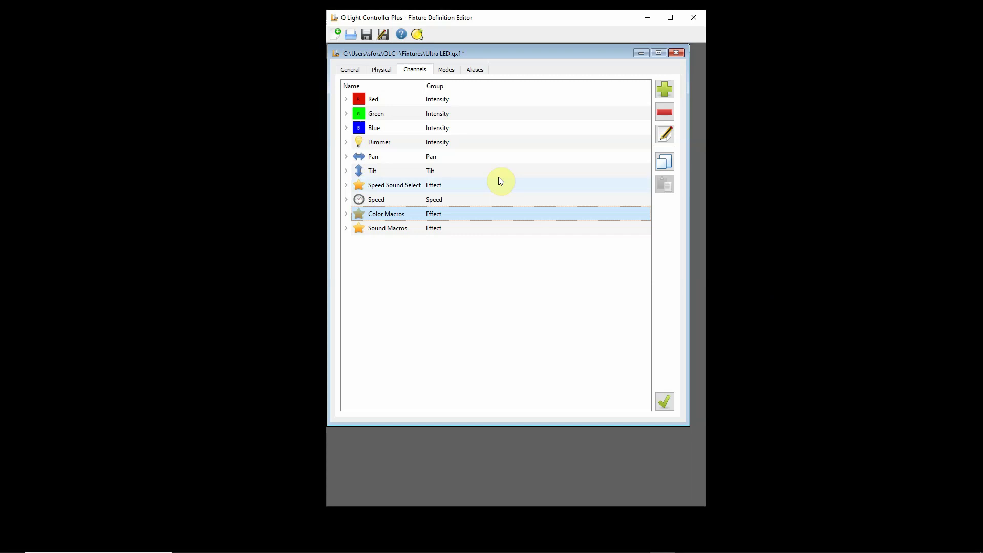
# Inspect the Speed Sound Select and Color Macros channel definitions in the channel editor.
pyautogui.click(415, 187)
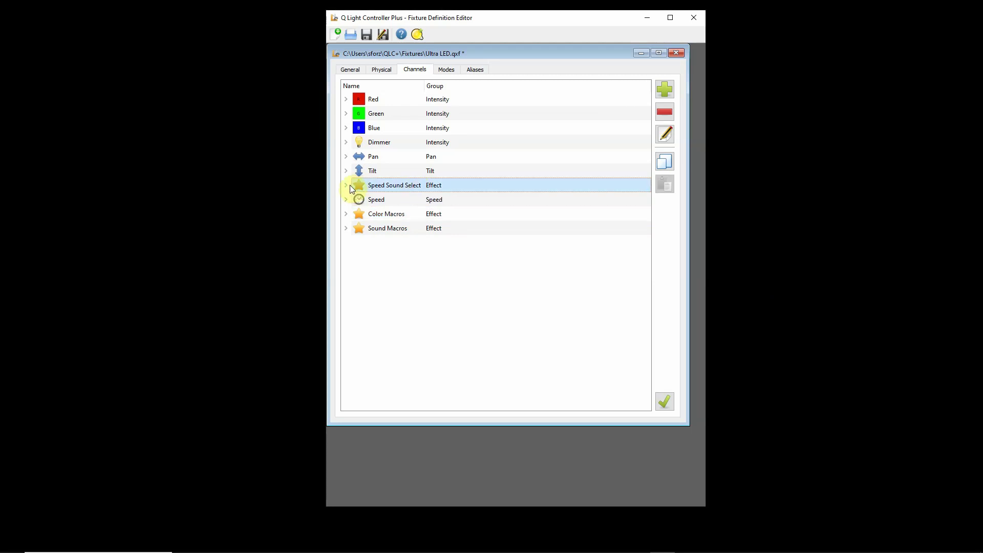
pyautogui.doubleClick(375, 186)
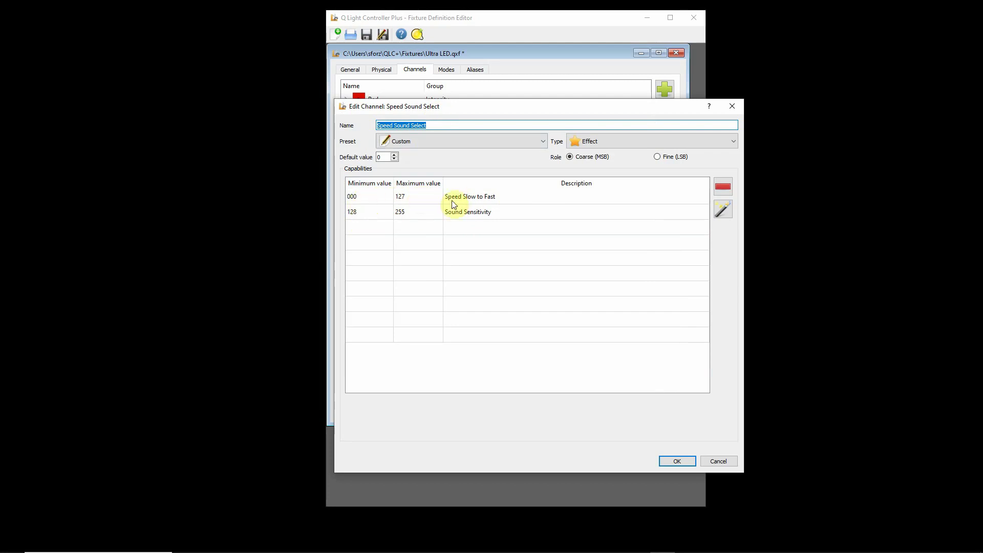
pyautogui.click(678, 460)
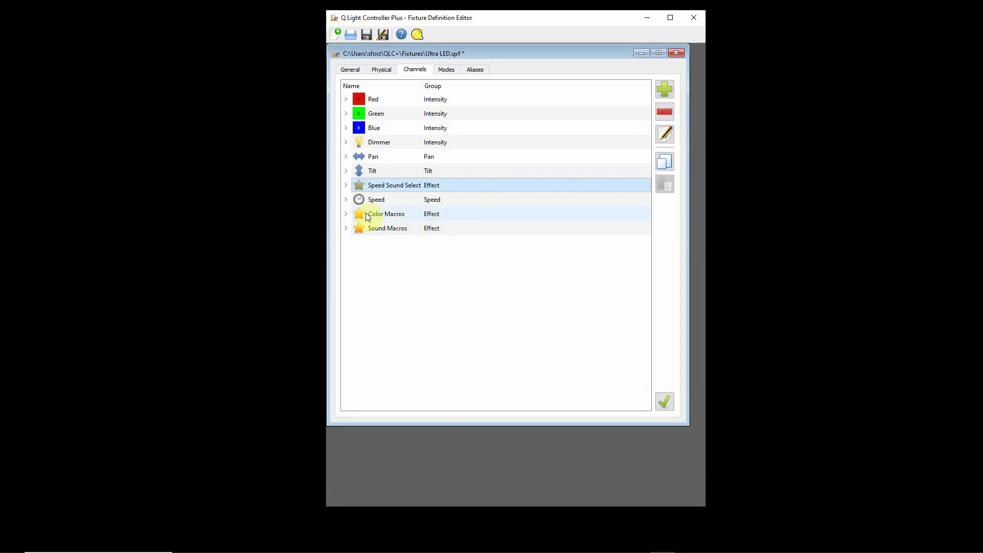
pyautogui.doubleClick(386, 214)
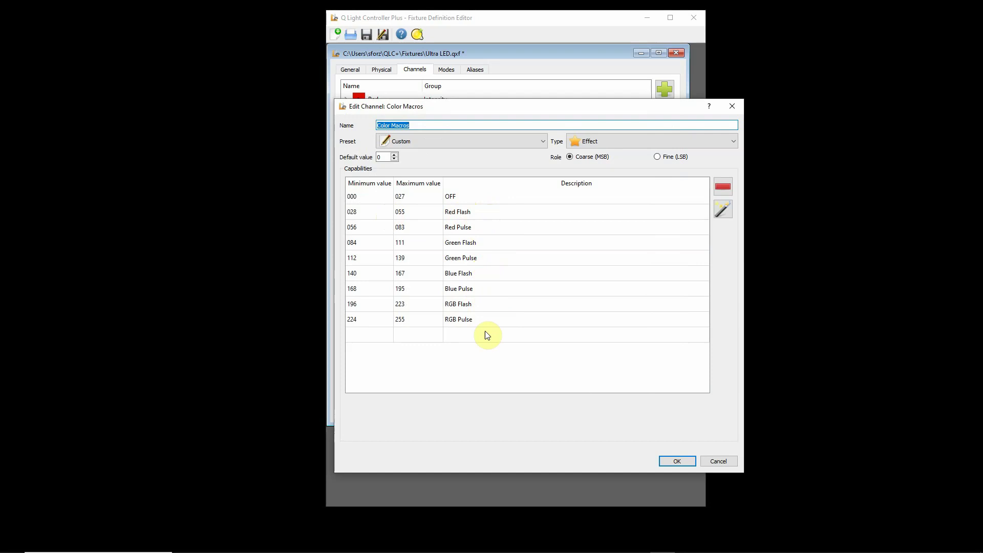
pyautogui.click(678, 460)
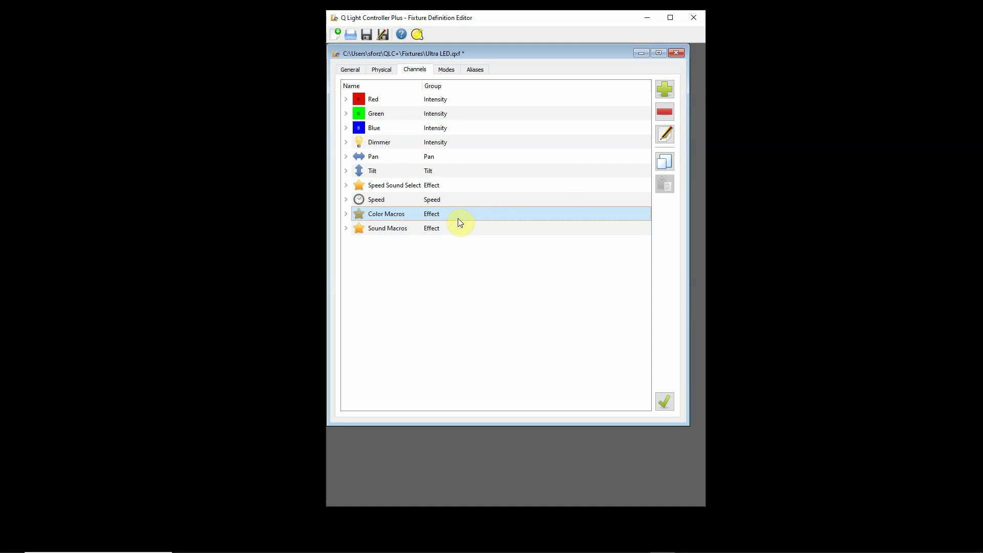
# Expand Speed Sound Select and review its 128–255 Sound Sensitivity capability preset.
pyautogui.click(346, 185)
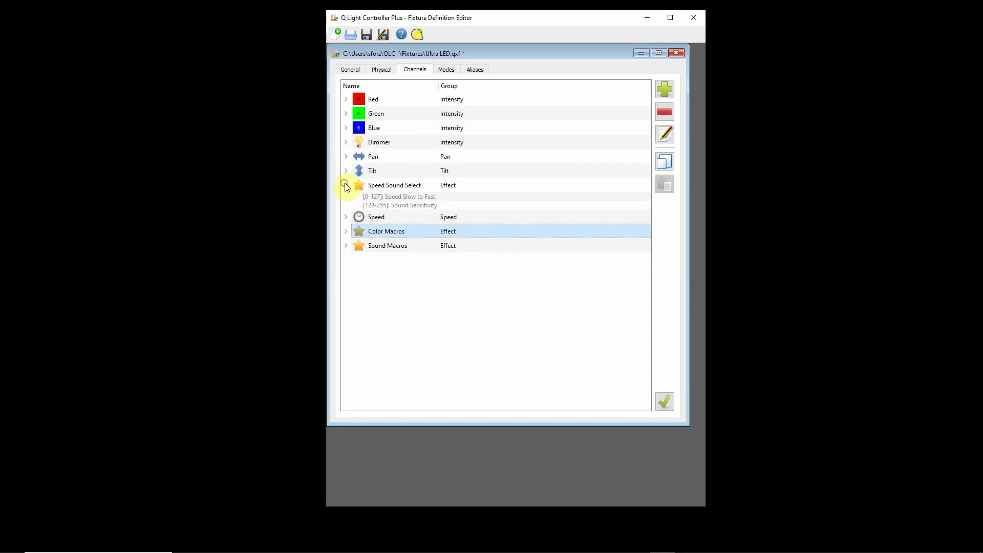
pyautogui.doubleClick(395, 186)
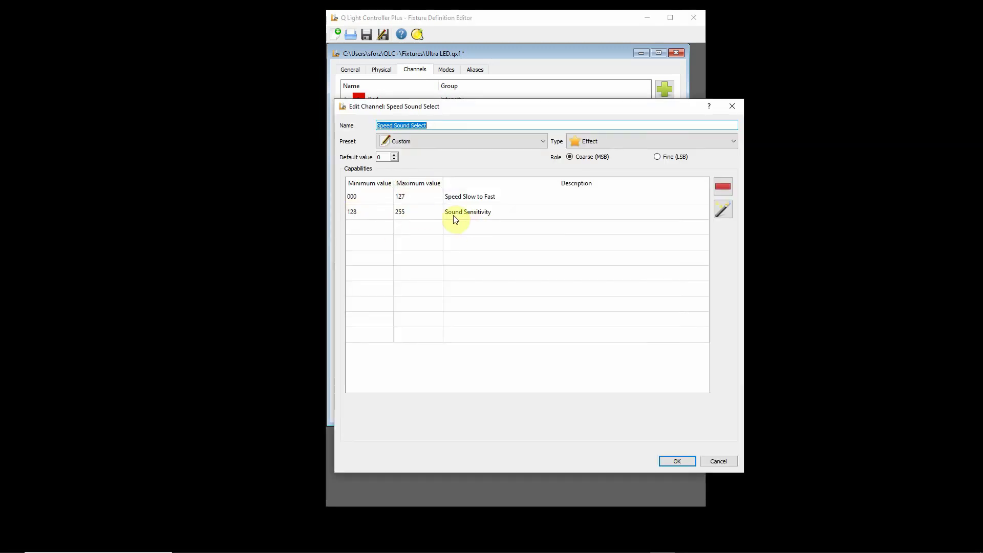
pyautogui.click(480, 215)
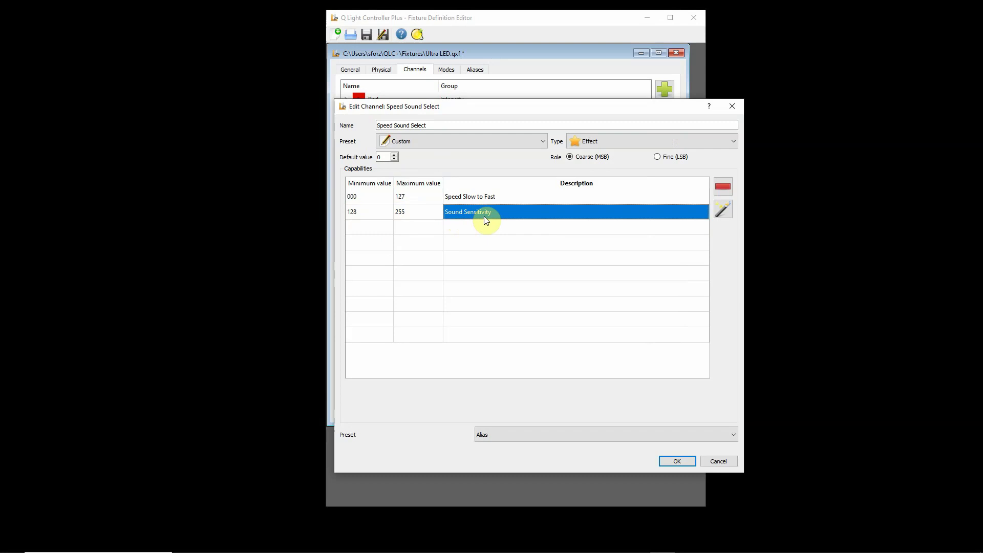
pyautogui.click(689, 461)
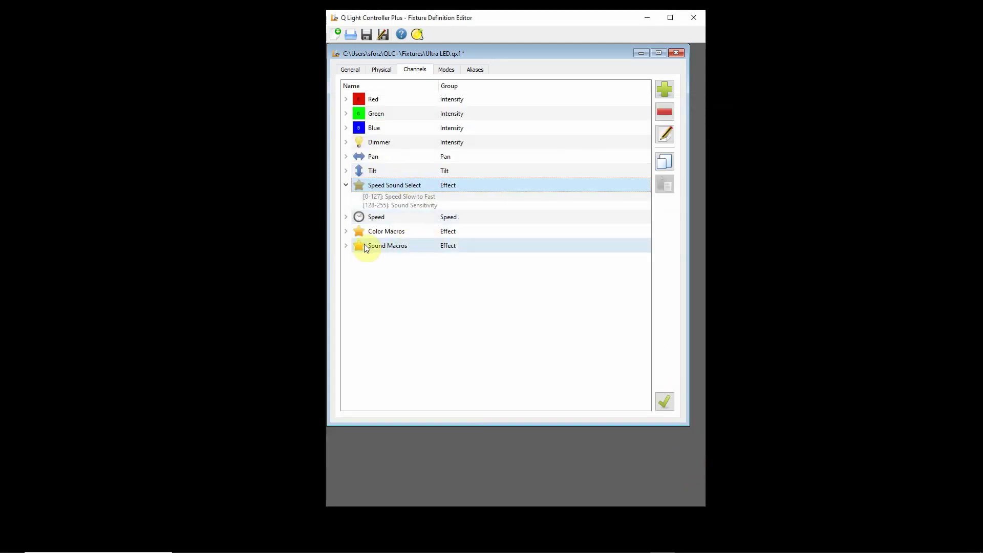
pyautogui.click(346, 246)
pyautogui.doubleClick(408, 249)
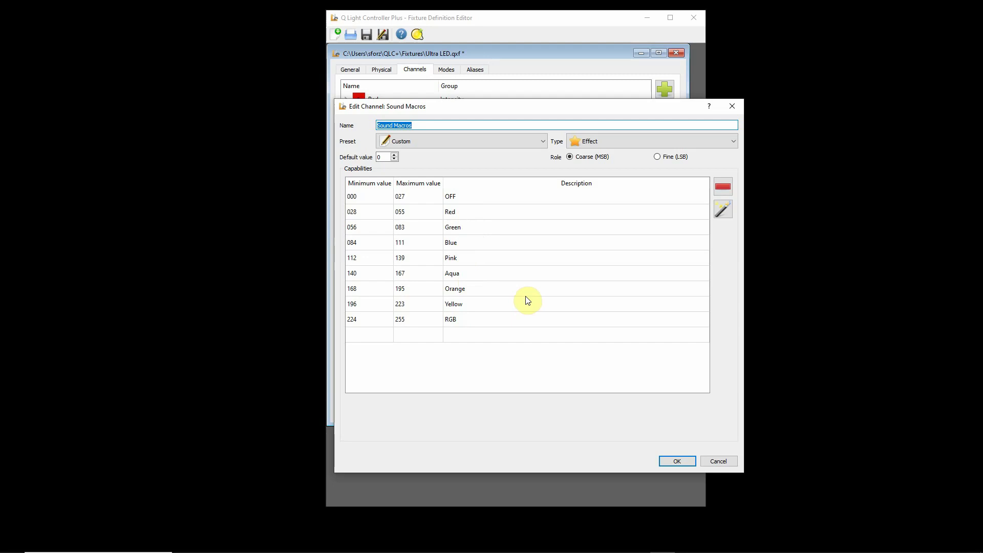
pyautogui.click(677, 461)
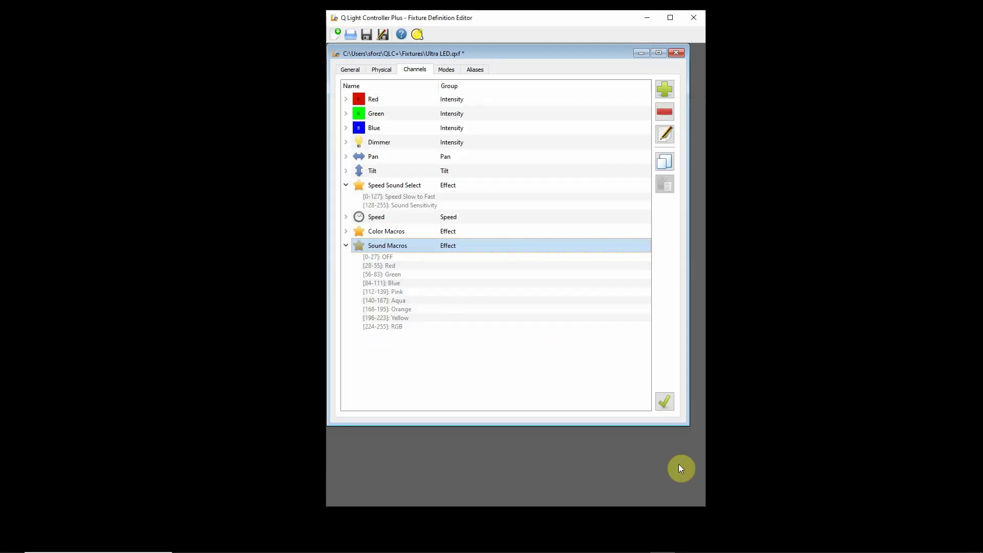
pyautogui.click(343, 246)
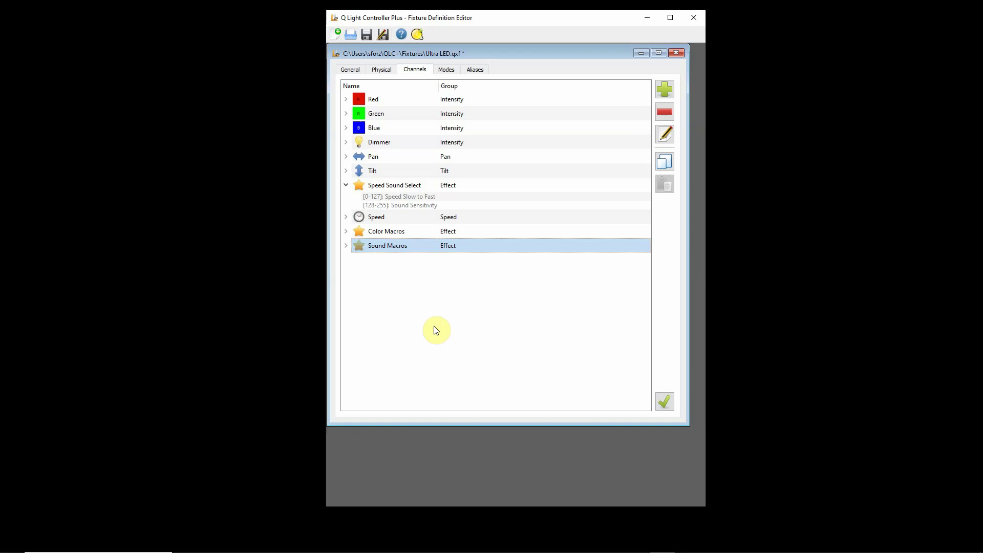
# Give Speed Sound Select's 128–255 Sound Sensitivity capability the Alias preset and save the channel.
pyautogui.click(388, 186)
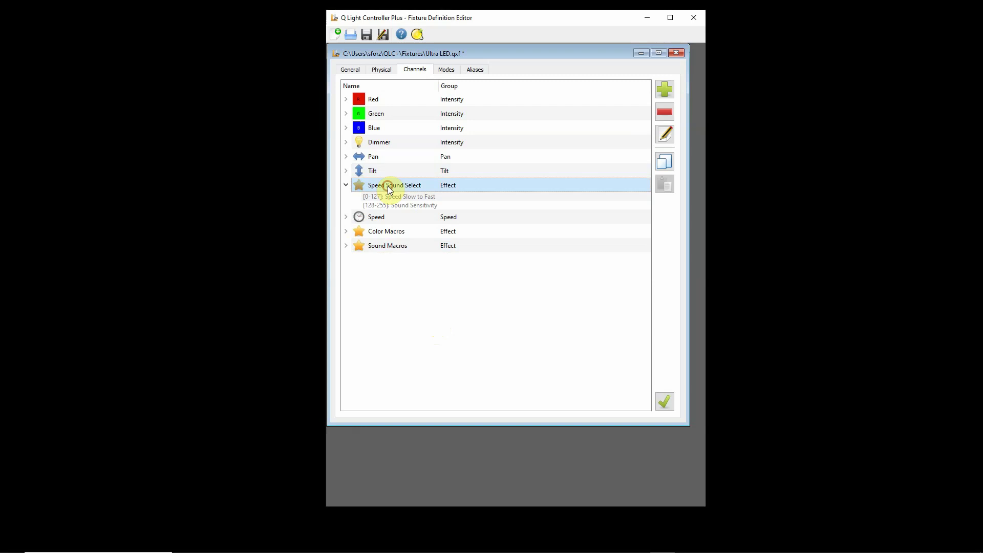
pyautogui.doubleClick(404, 187)
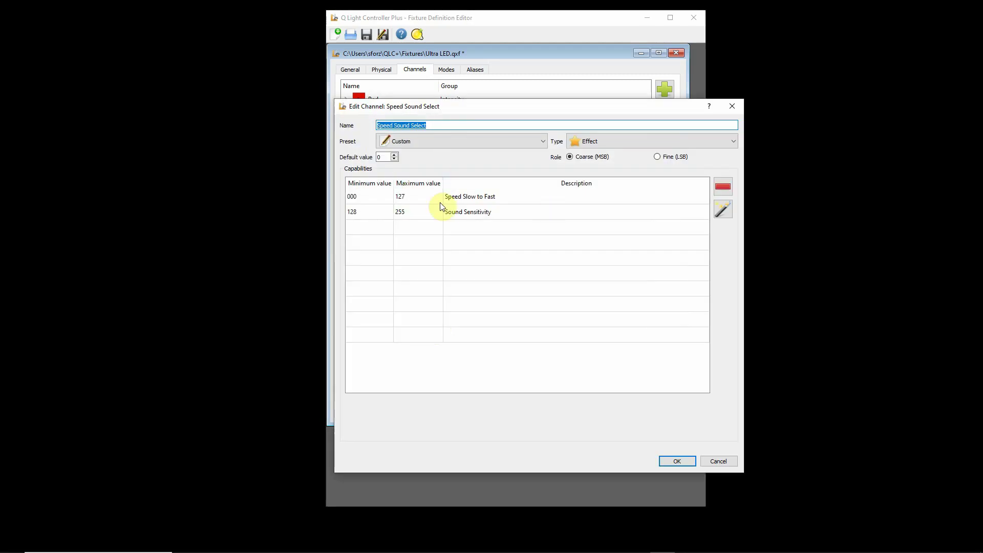
pyautogui.click(475, 199)
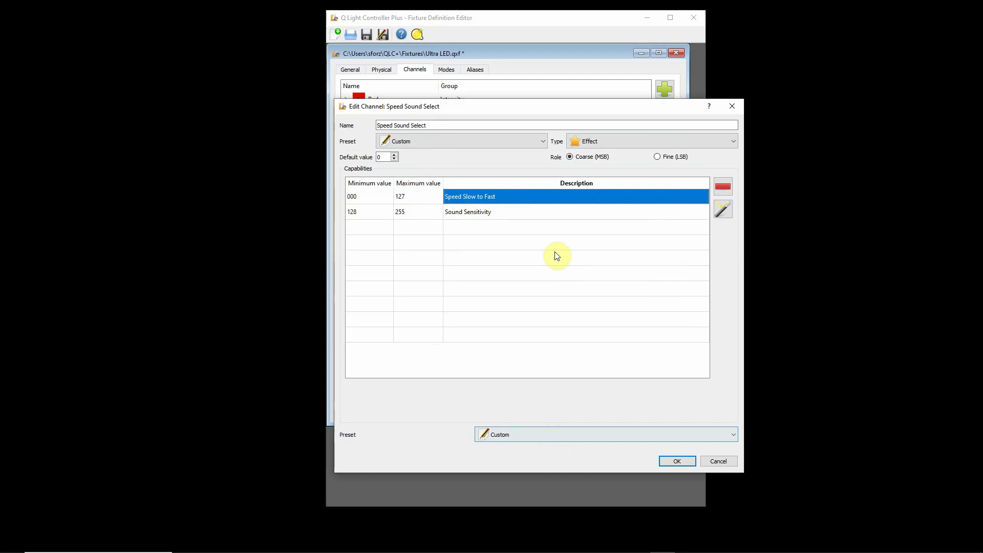
pyautogui.click(500, 211)
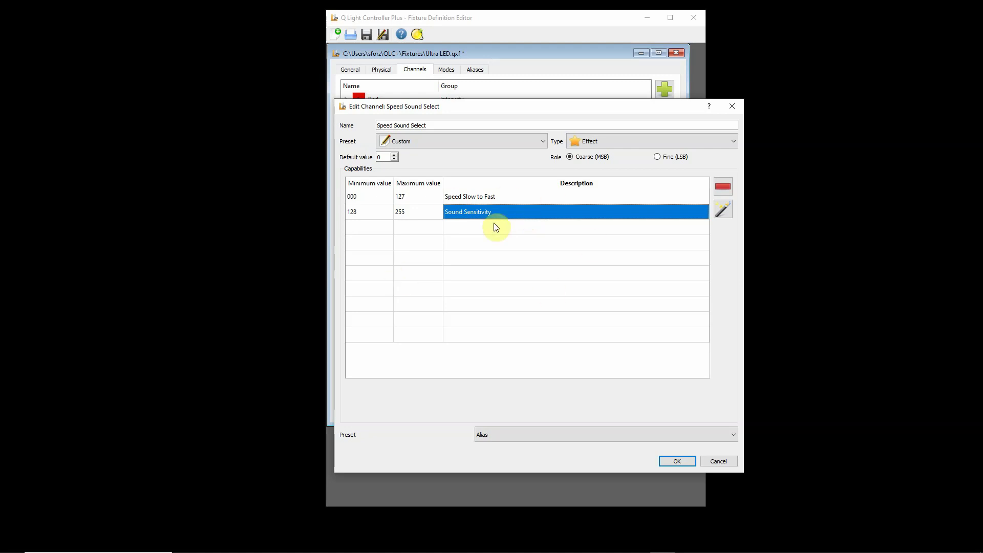
pyautogui.click(733, 435)
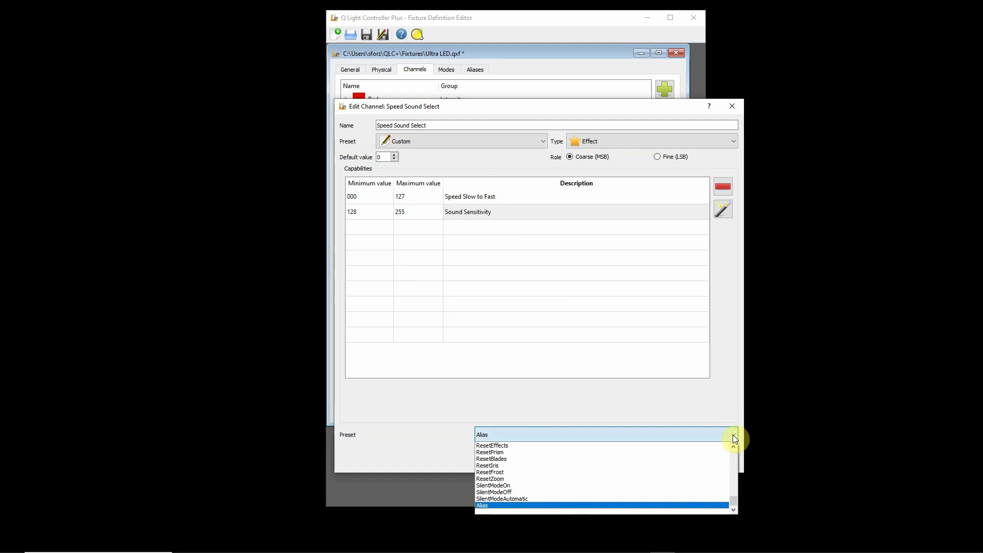
pyautogui.moveTo(734, 487); pyautogui.dragTo(733, 495)
pyautogui.click(557, 506)
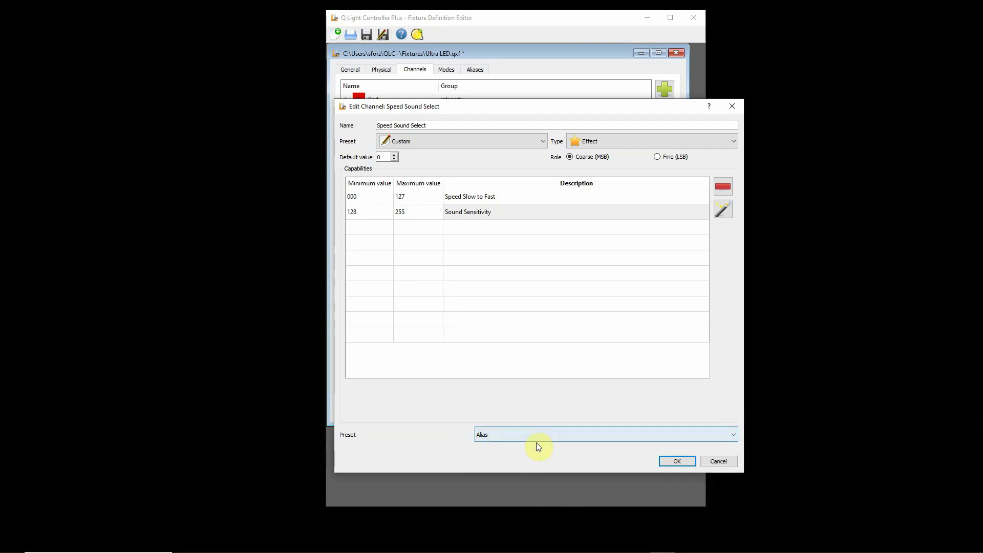
pyautogui.click(681, 462)
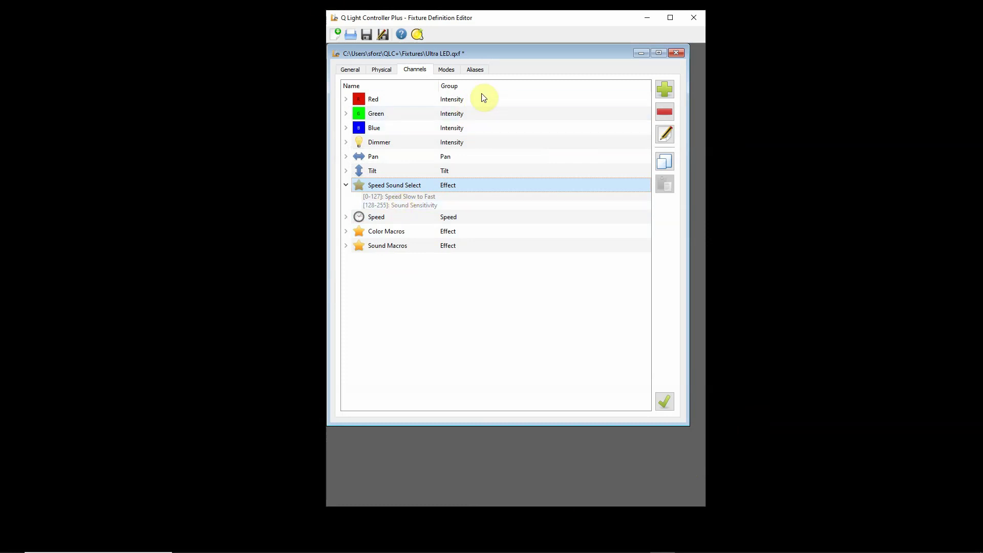
# Start a new fixture mode named '4 channel mode'.
pyautogui.click(447, 69)
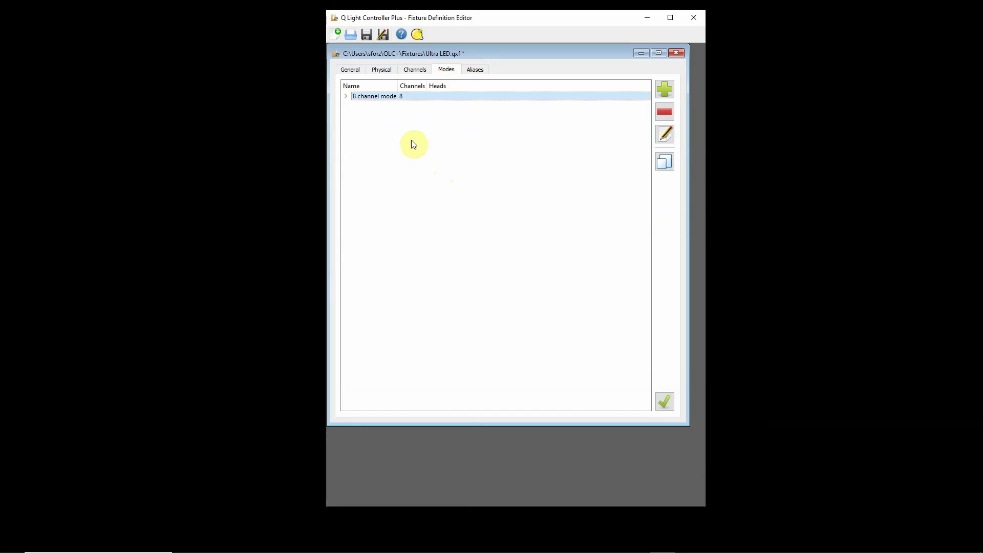
pyautogui.click(665, 92)
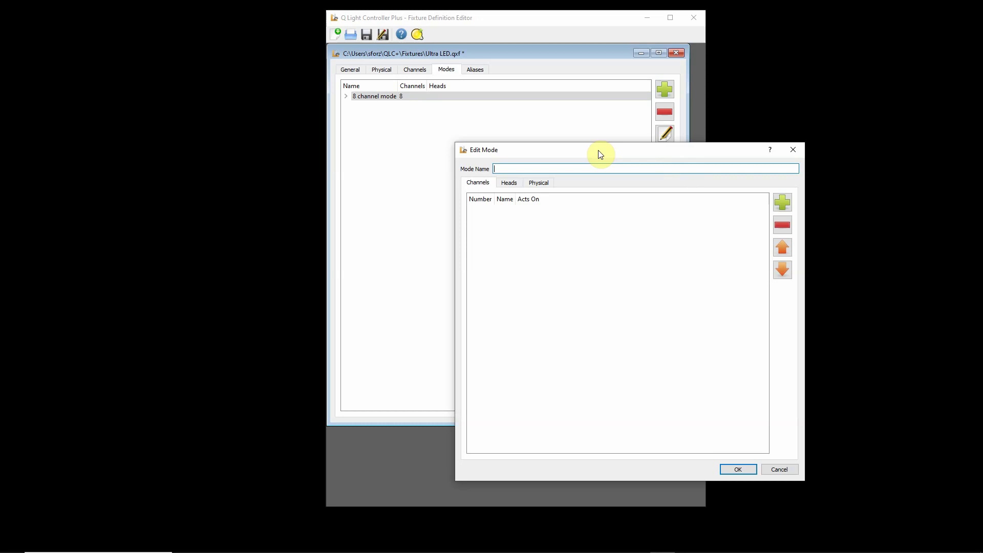
pyautogui.write('4 channel mode')
# Add Pan, Tilt, Speed Sound Select and Color Macros as the mode's channels.
pyautogui.click(777, 209)
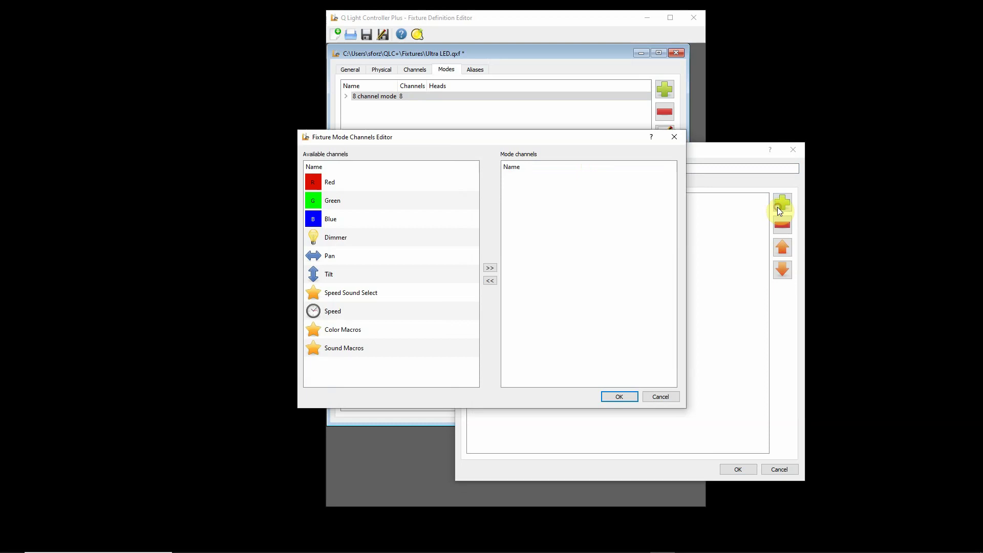
pyautogui.click(362, 257)
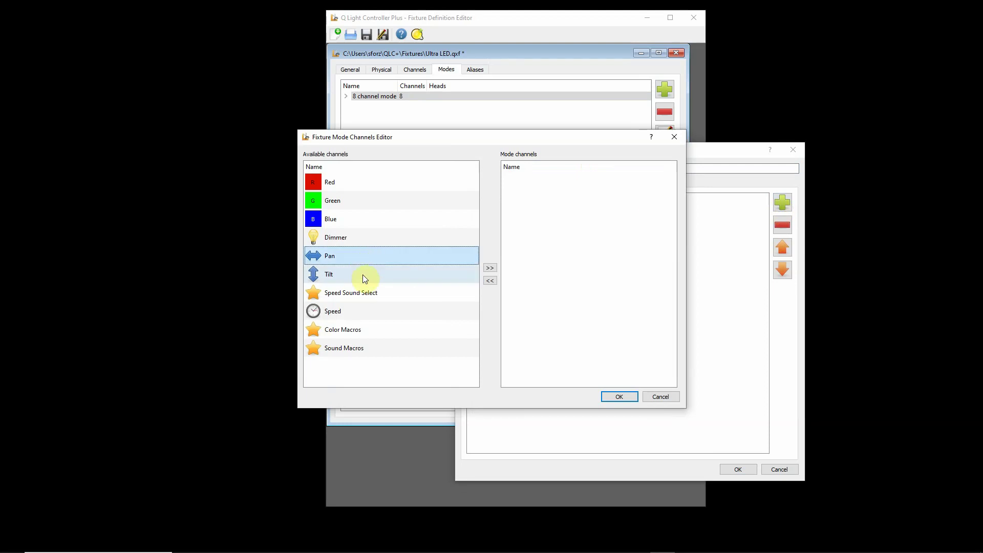
pyautogui.keyDown('shift'); pyautogui.click(362, 274); pyautogui.keyUp('shift')
pyautogui.keyDown('shift'); pyautogui.click(391, 292); pyautogui.keyUp('shift')
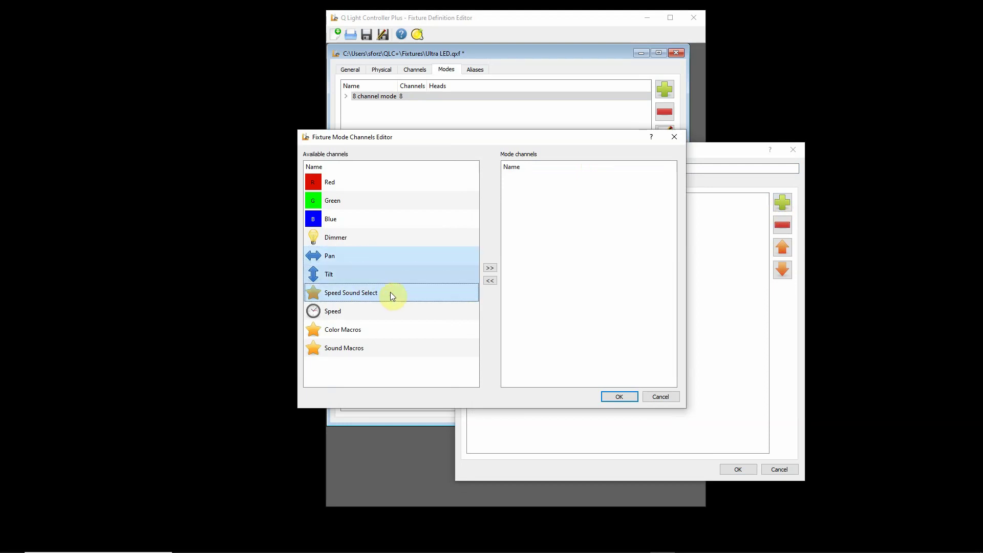
pyautogui.keyDown('ctrl'); pyautogui.click(387, 333); pyautogui.keyUp('ctrl')
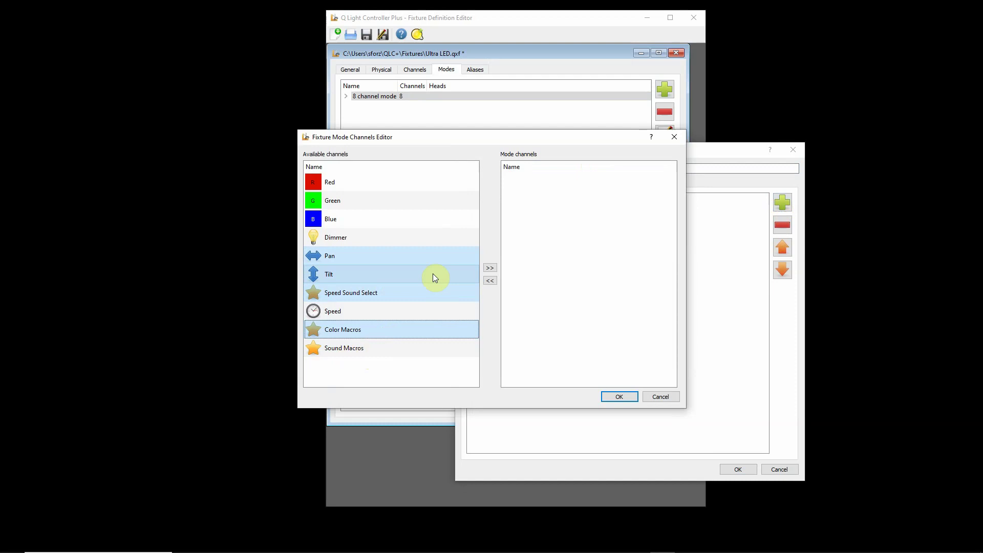
pyautogui.click(490, 268)
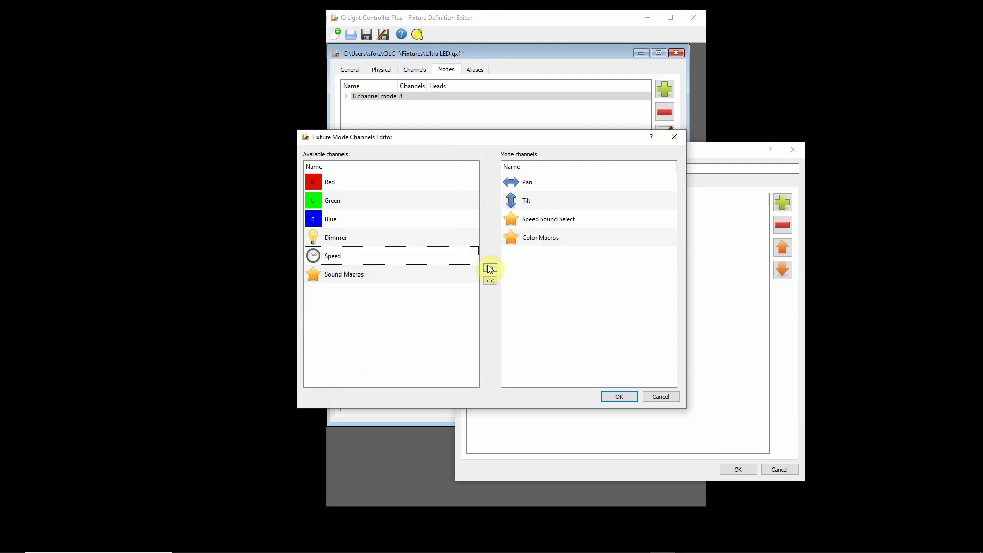
# Make Pan, Tilt, Speed Sound Select and Color Macros each act on themselves, then save the mode.
pyautogui.click(618, 398)
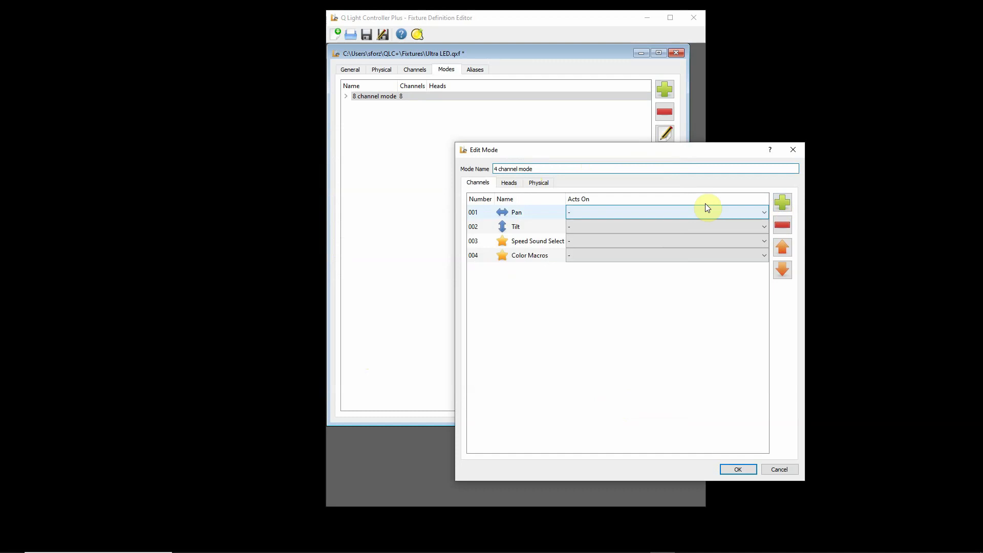
pyautogui.click(678, 213)
pyautogui.click(644, 231)
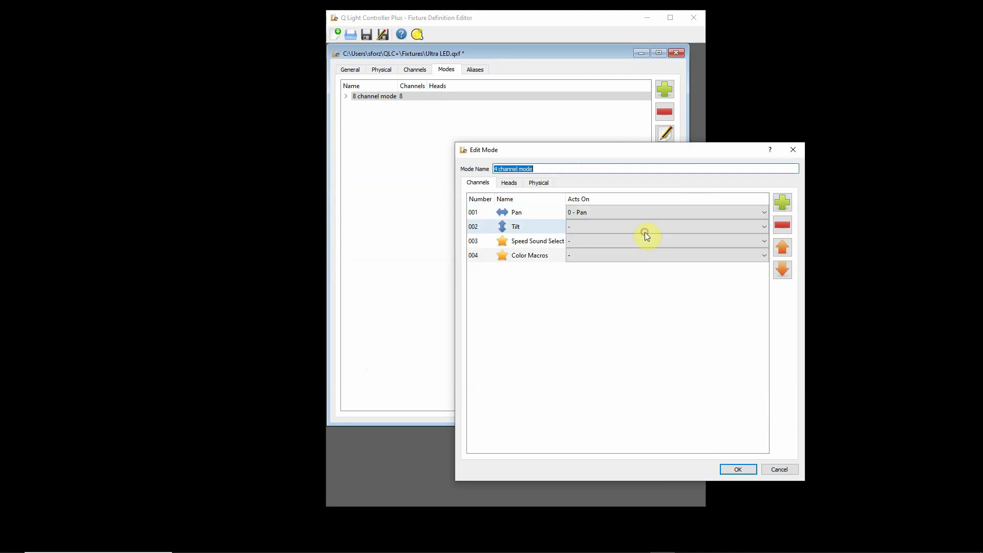
pyautogui.click(601, 228)
pyautogui.click(607, 253)
pyautogui.click(616, 241)
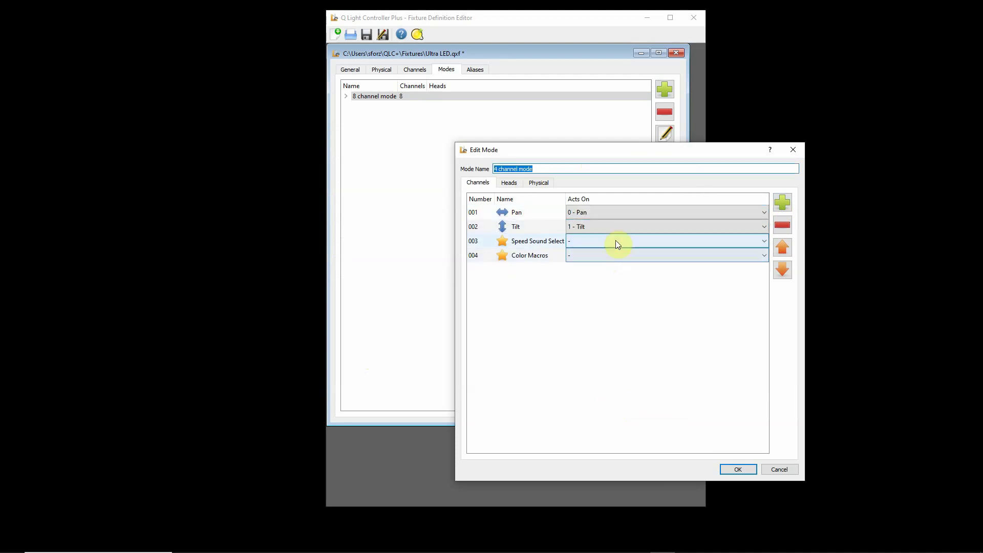
pyautogui.click(615, 240)
pyautogui.click(644, 275)
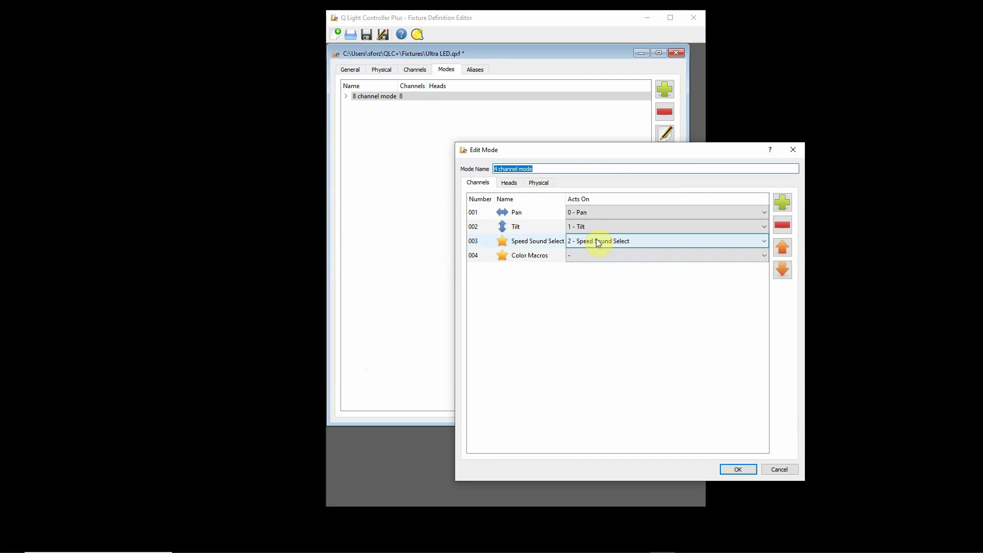
pyautogui.click(610, 257)
pyautogui.click(612, 256)
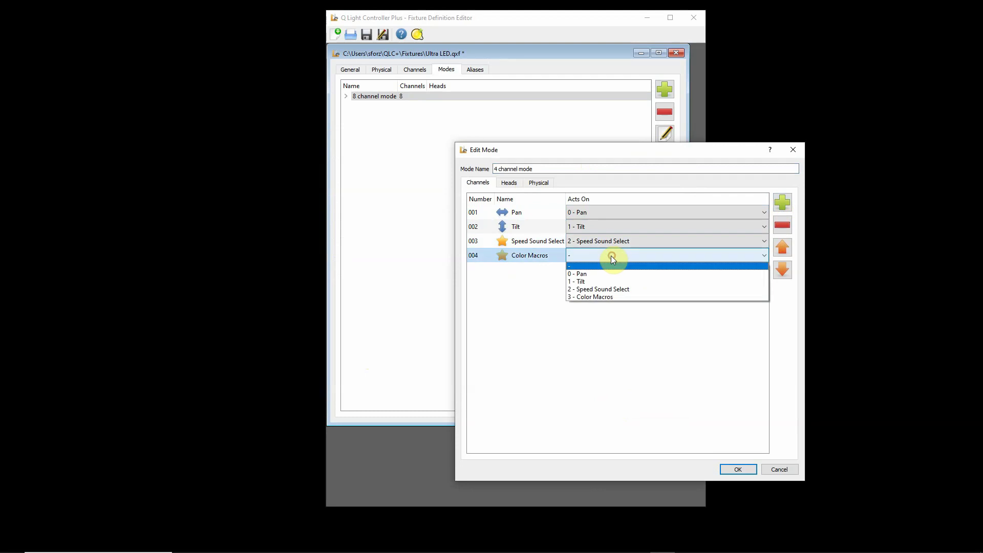
pyautogui.click(630, 297)
pyautogui.click(741, 468)
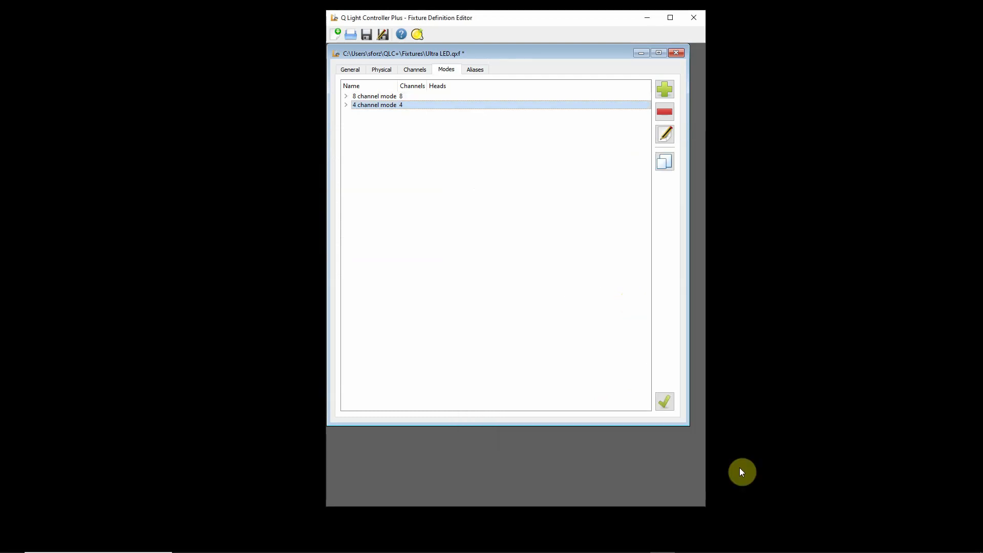
# Add a Sound Sensitivity [128-255] alias in 4 channel mode replacing Color Macros with Sound Macros.
pyautogui.click(476, 72)
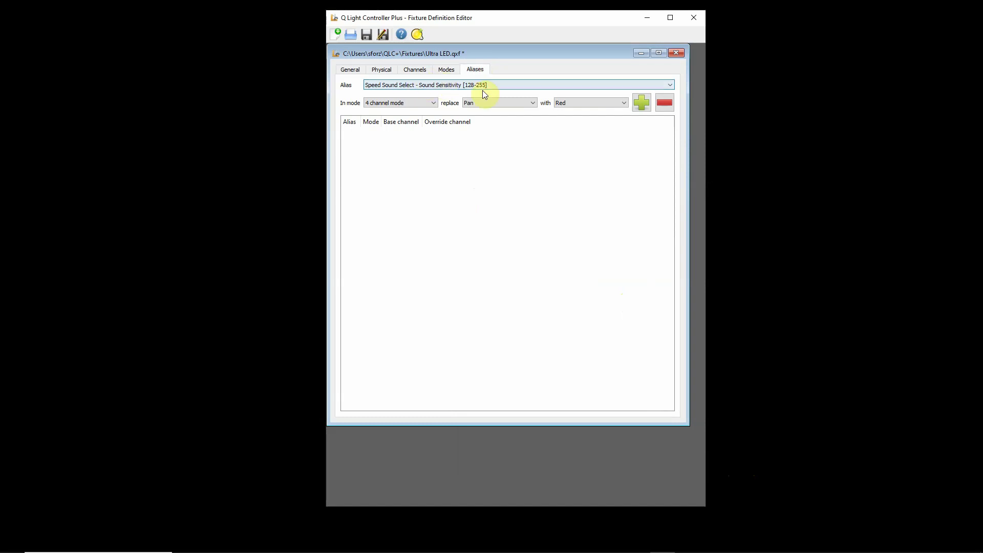
pyautogui.click(669, 85)
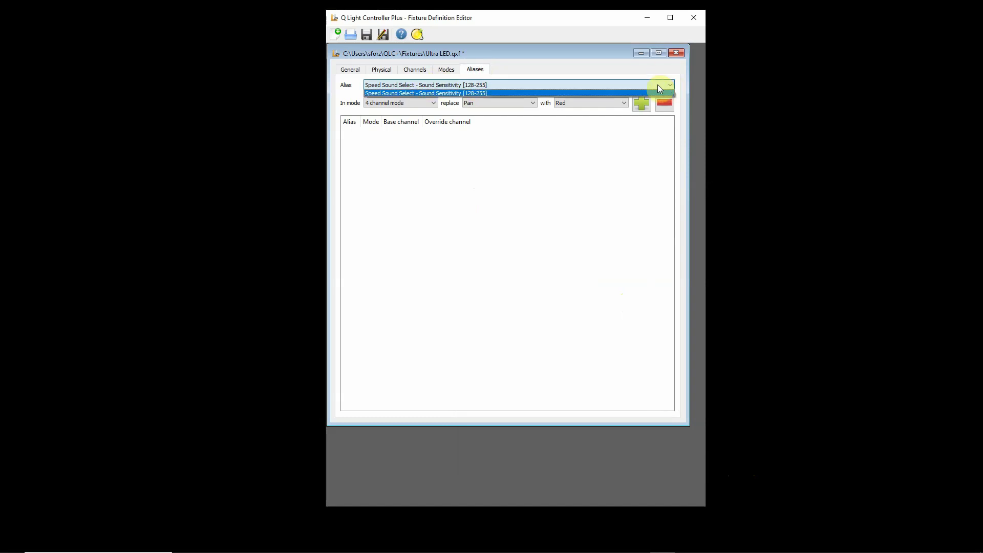
pyautogui.click(540, 86)
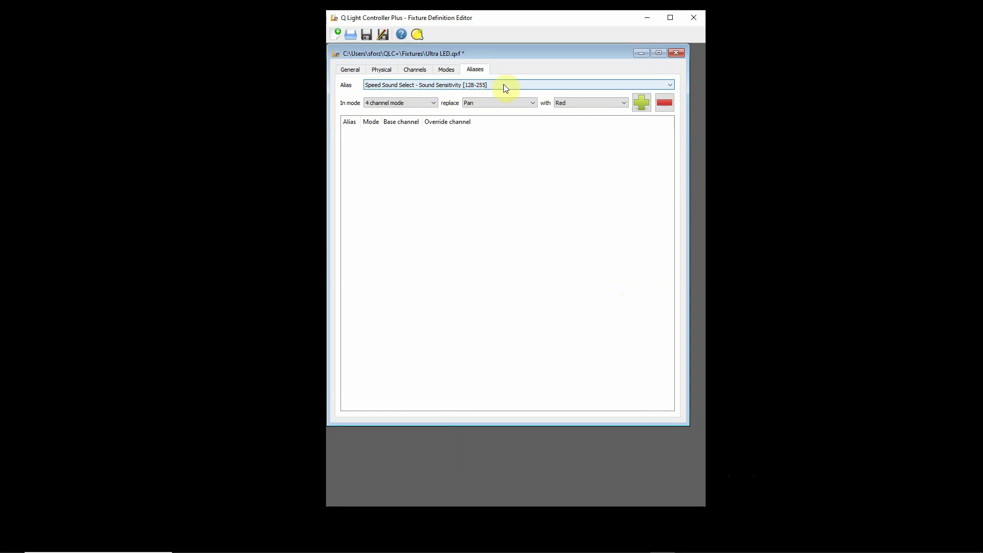
pyautogui.press('Tab')
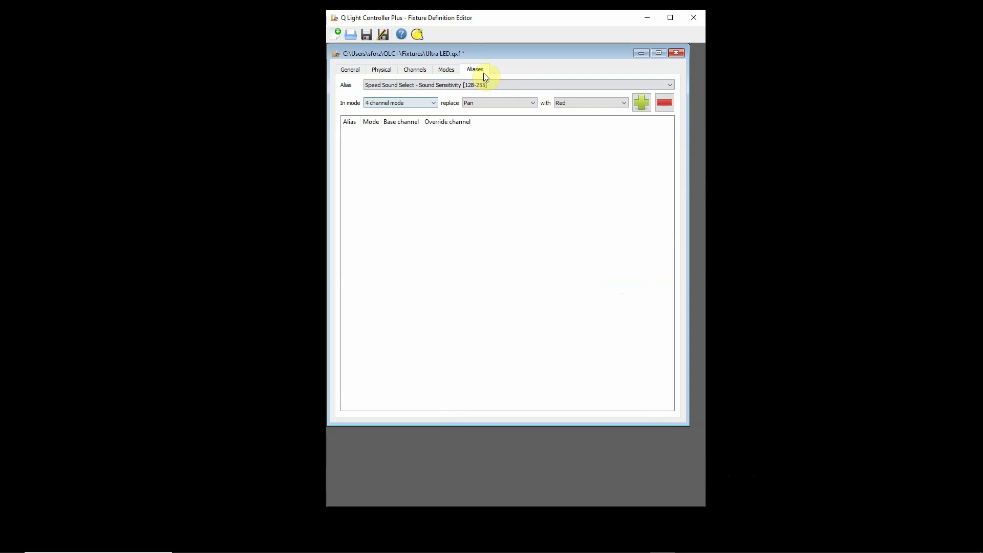
pyautogui.click(533, 103)
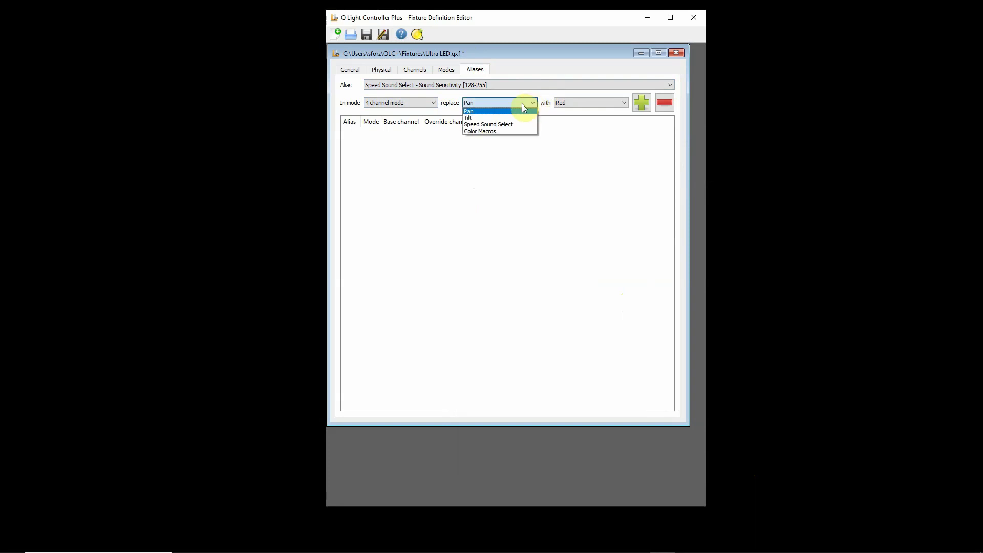
pyautogui.click(512, 131)
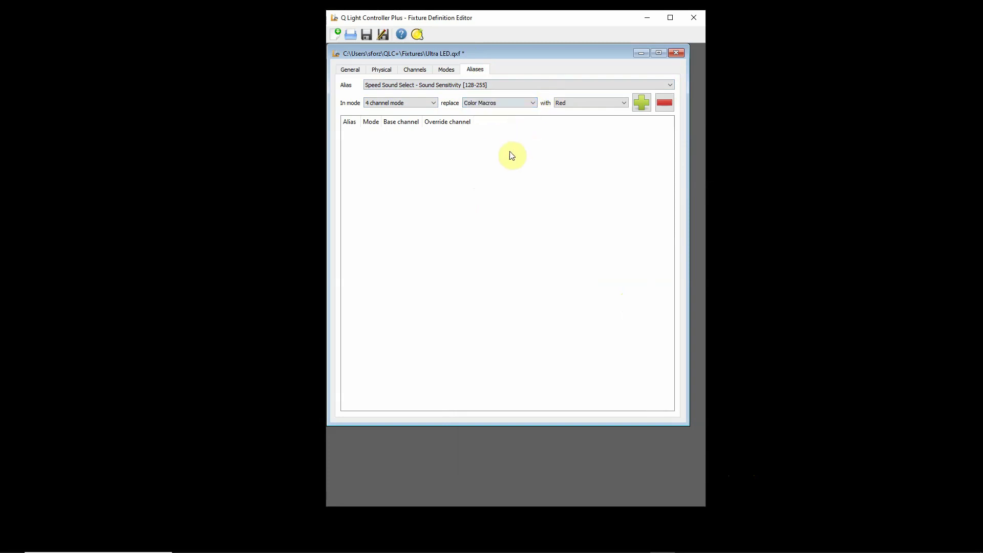
pyautogui.click(623, 103)
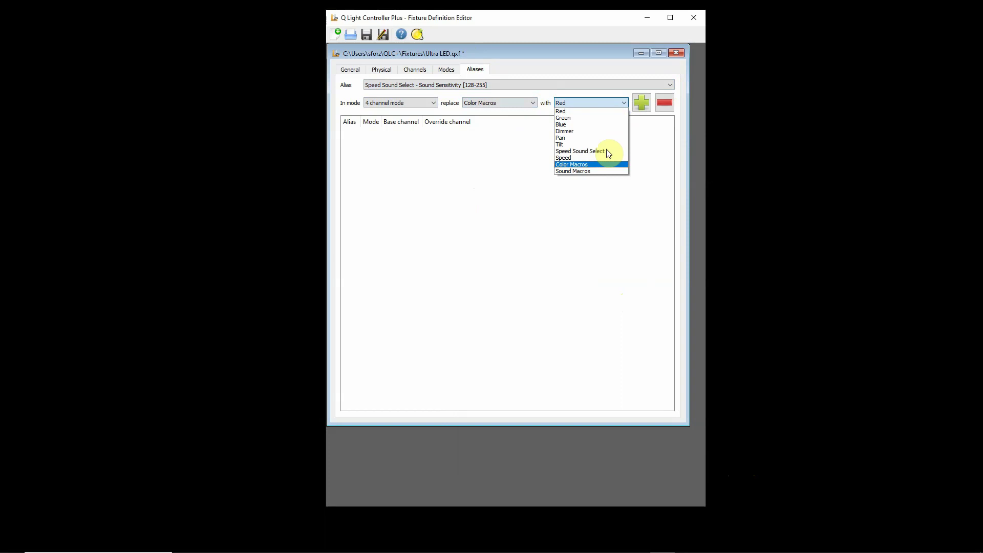
pyautogui.click(604, 171)
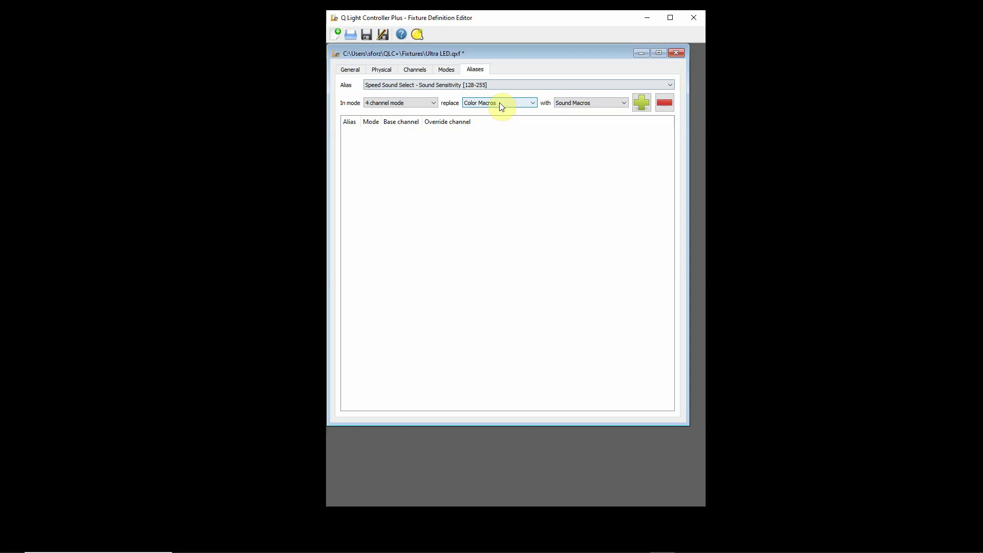
pyautogui.click(642, 103)
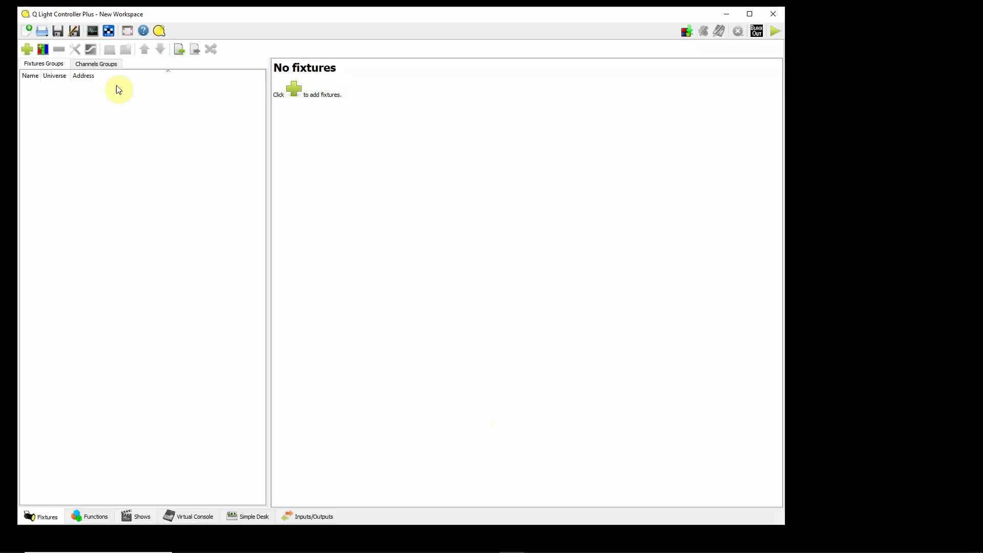
# Patch a LightsRUS Ultra LED fixture in 4 channel mode into Universe 1.
pyautogui.click(27, 48)
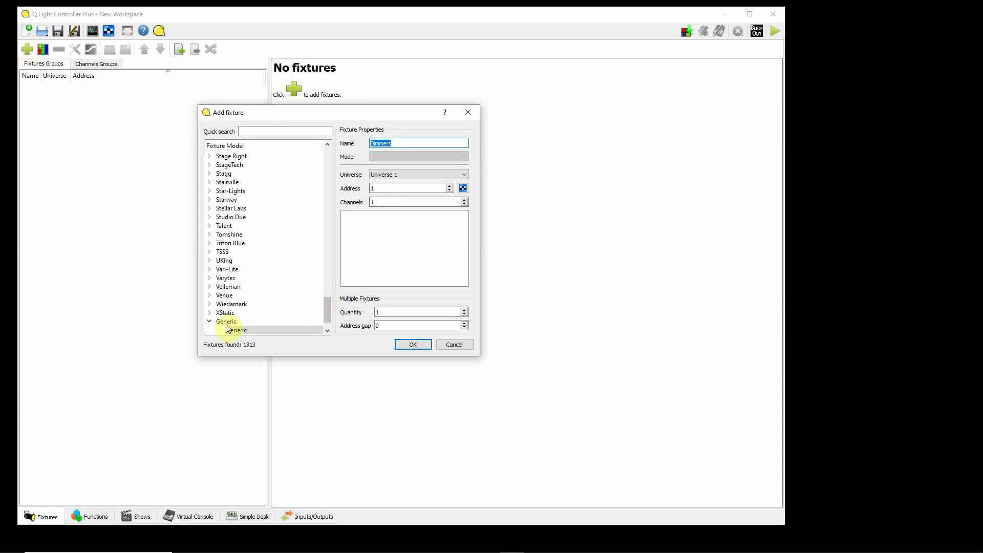
pyautogui.click(209, 321)
pyautogui.moveTo(328, 309); pyautogui.dragTo(327, 236)
pyautogui.click(234, 296)
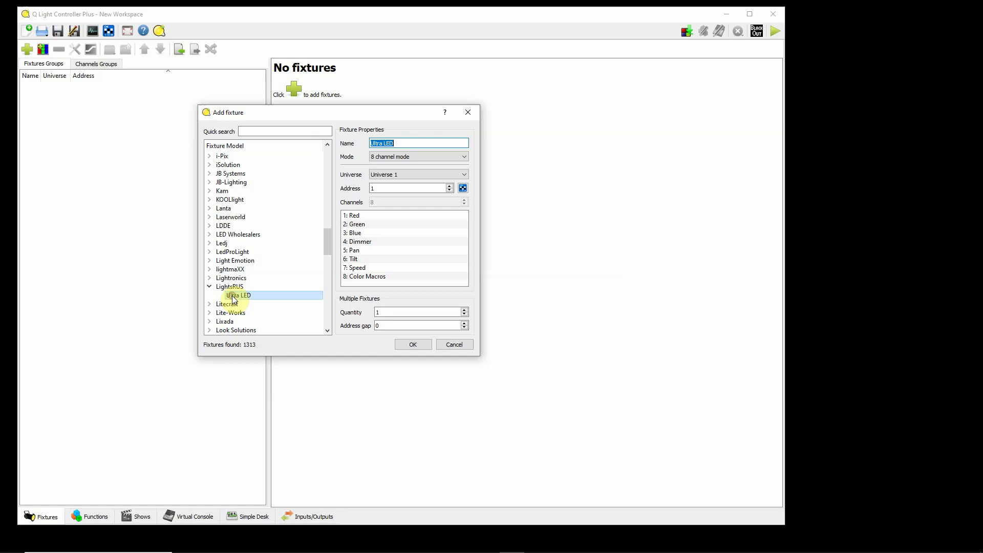
pyautogui.click(442, 157)
pyautogui.click(420, 173)
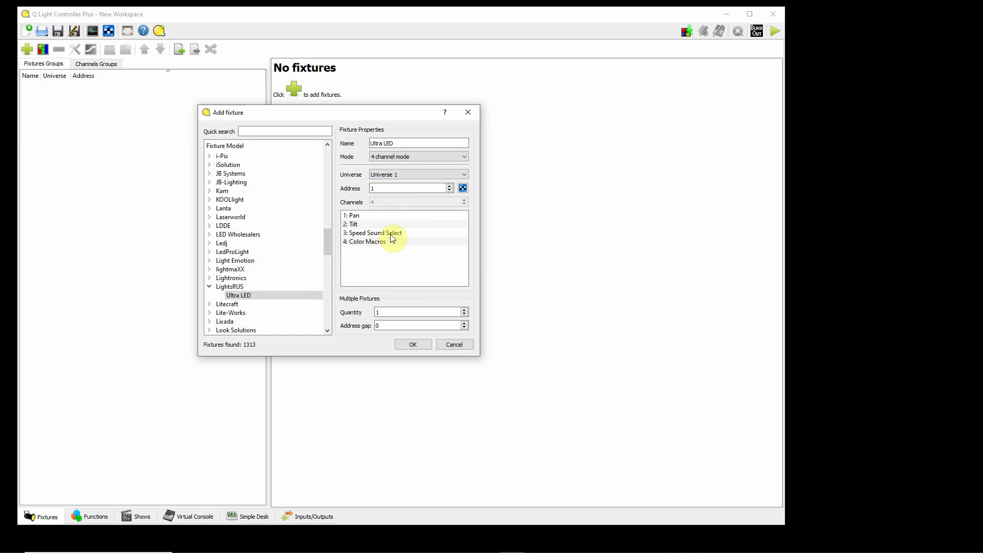
pyautogui.click(414, 344)
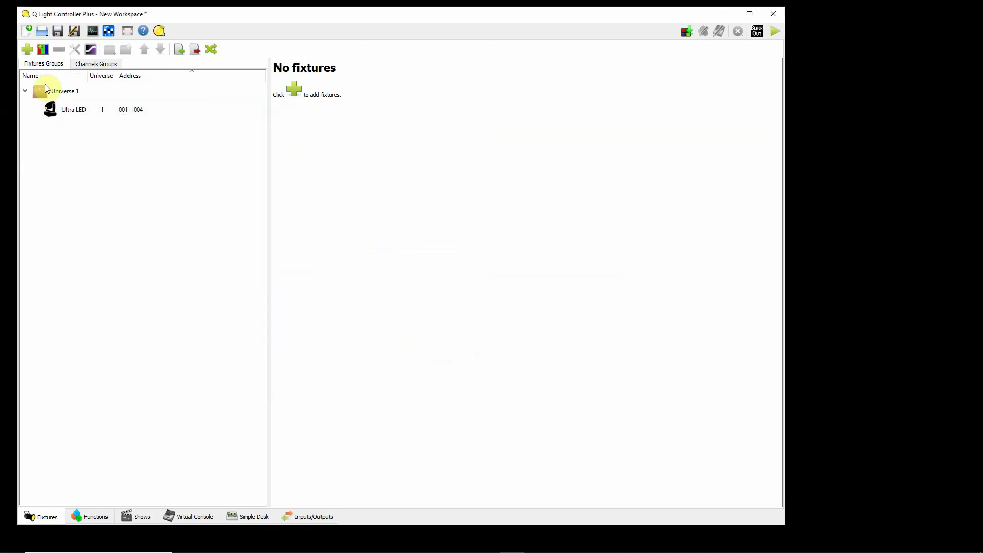
# Create a new scene and add the Ultra LED fixture to it.
pyautogui.click(79, 516)
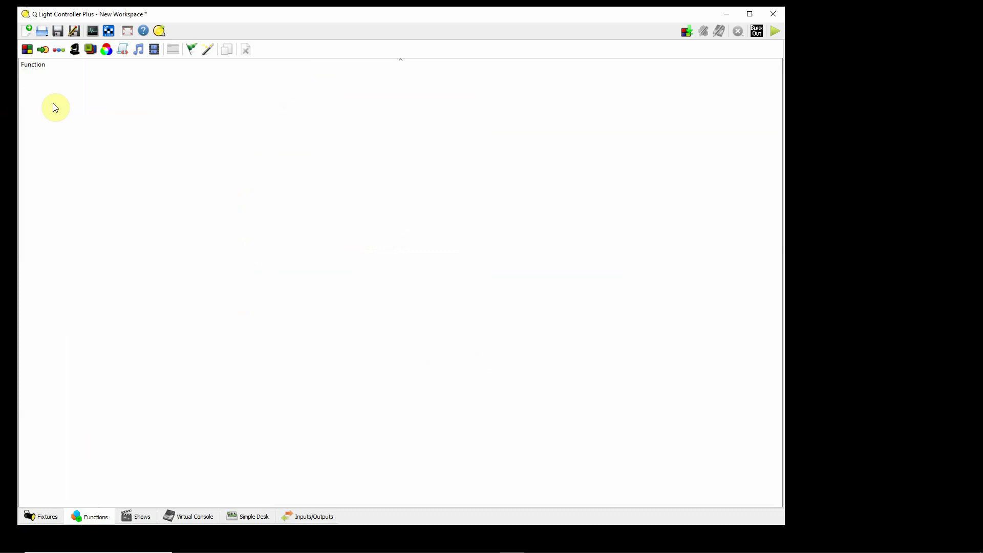
pyautogui.click(27, 49)
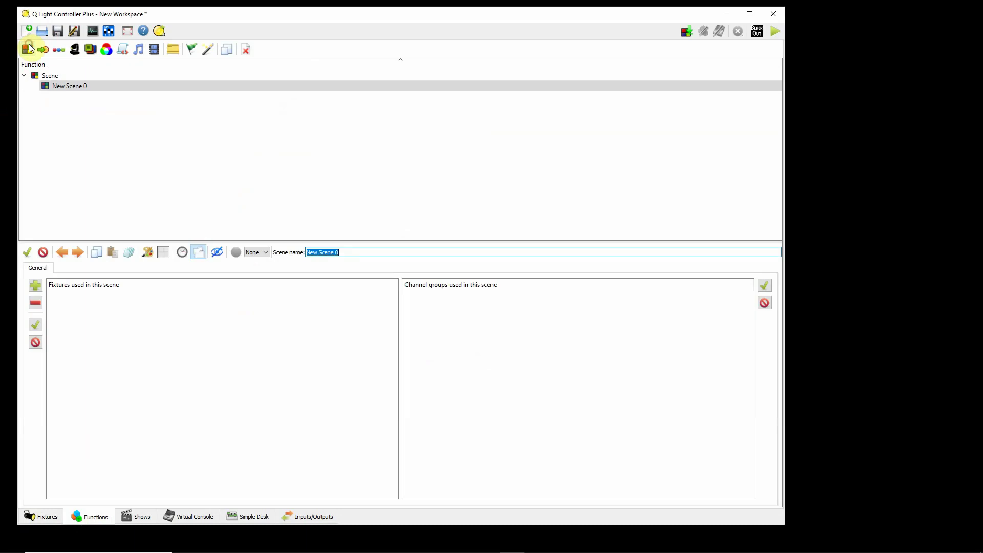
pyautogui.click(34, 285)
pyautogui.click(294, 219)
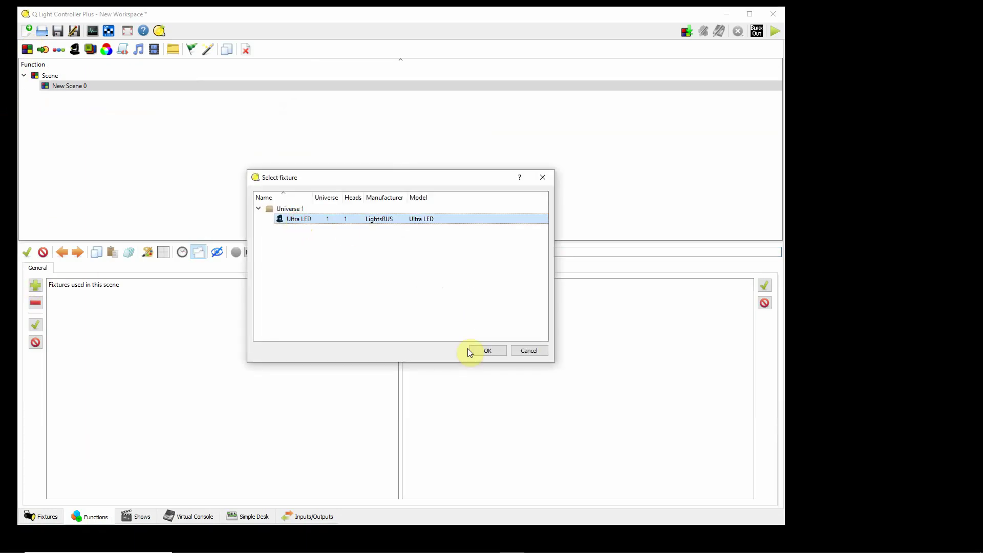
pyautogui.click(485, 350)
# Enable all four Ultra LED channels, set channel 3 to Speed Slow to Fast, and view channel 4's Color Macros.
pyautogui.click(66, 268)
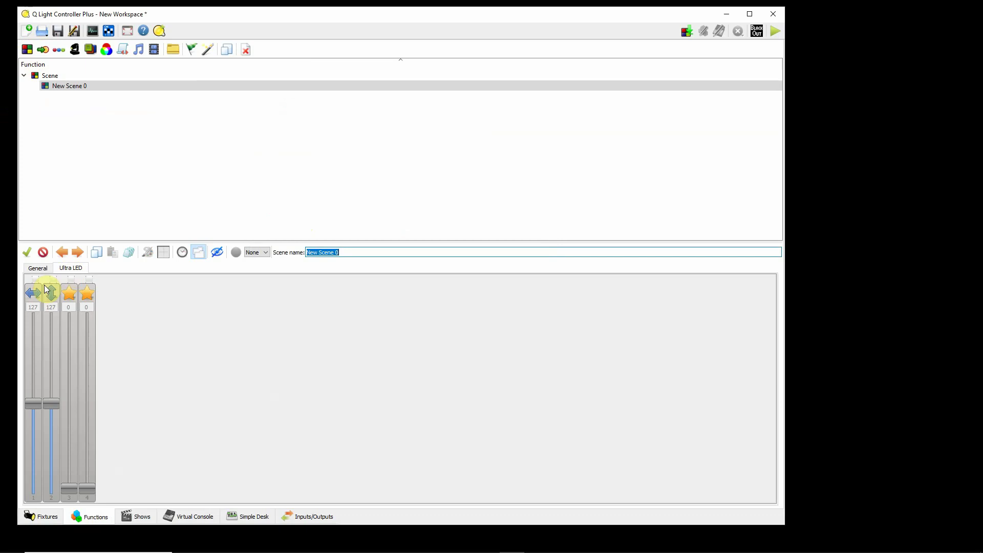
pyautogui.click(35, 279)
pyautogui.click(53, 279)
pyautogui.click(71, 279)
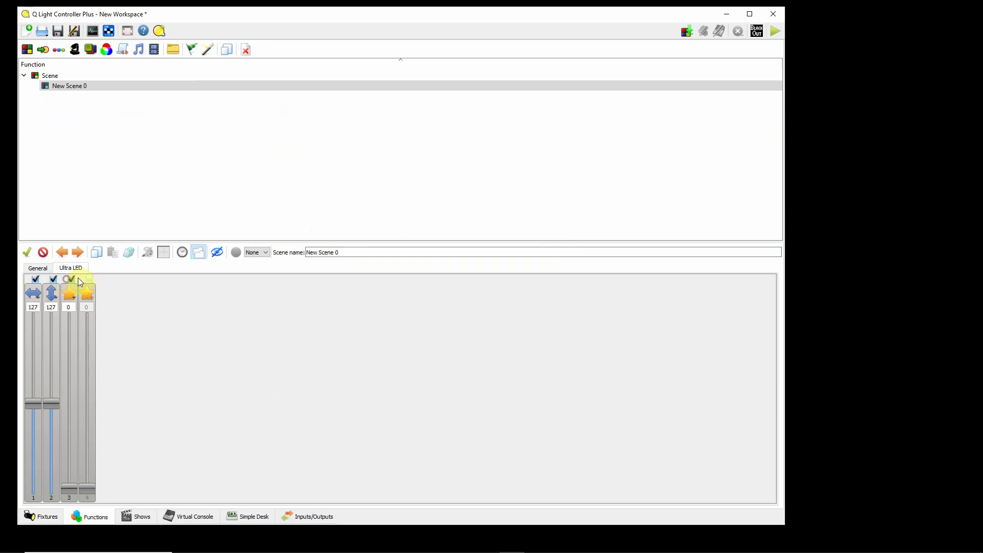
pyautogui.click(90, 279)
pyautogui.click(69, 293)
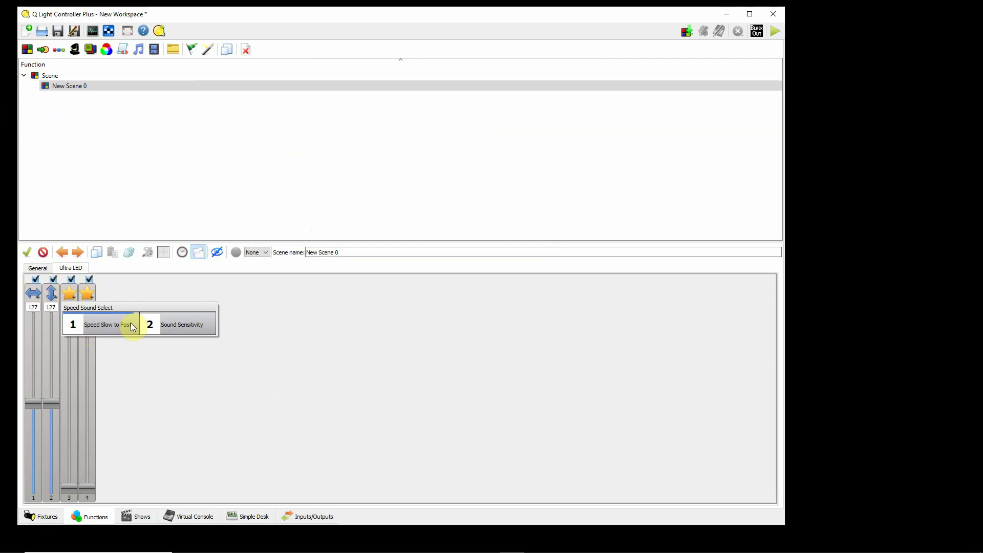
pyautogui.click(114, 325)
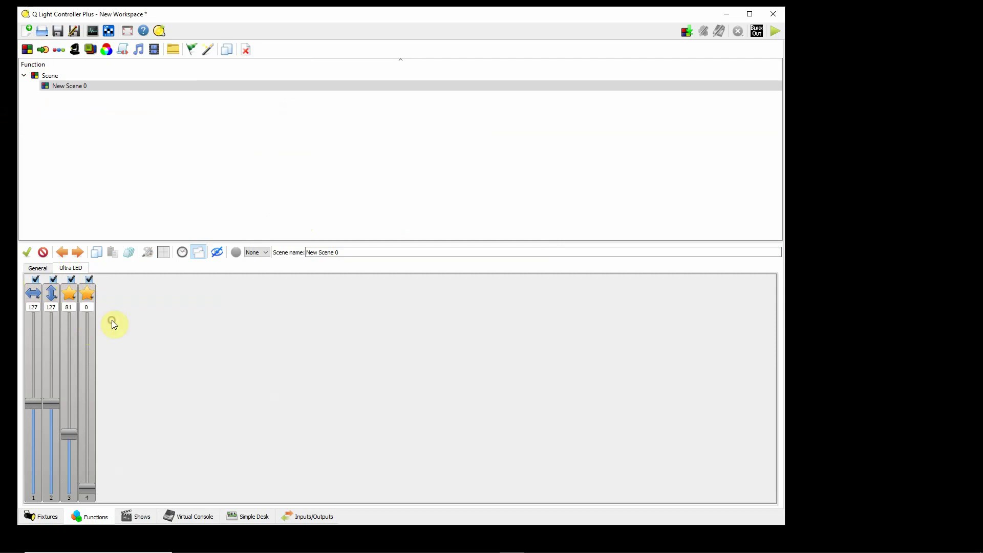
pyautogui.click(88, 296)
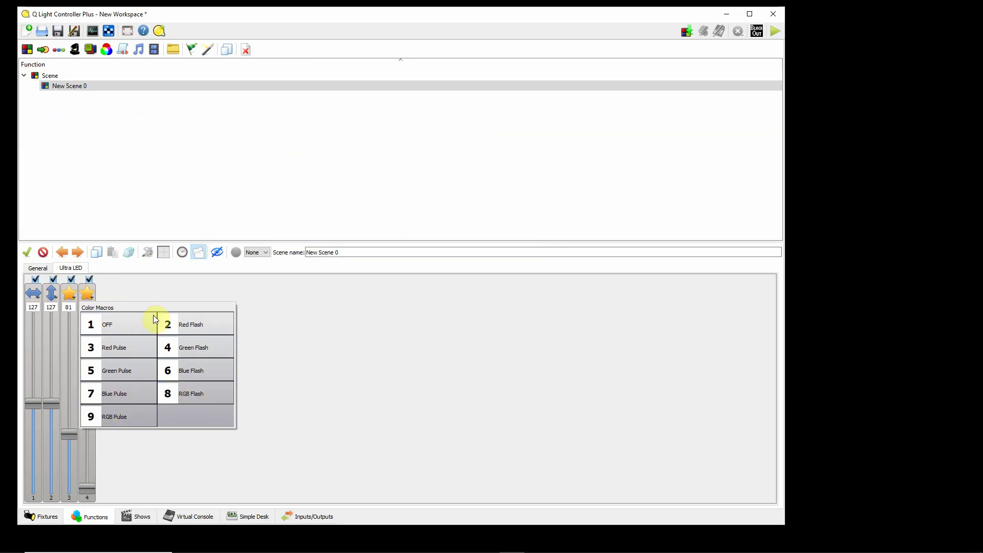
# Set channel 3 to Sound Sensitivity (199) and confirm channel 4 now offers Sound Macros presets.
pyautogui.click(151, 294)
pyautogui.click(71, 297)
pyautogui.click(173, 326)
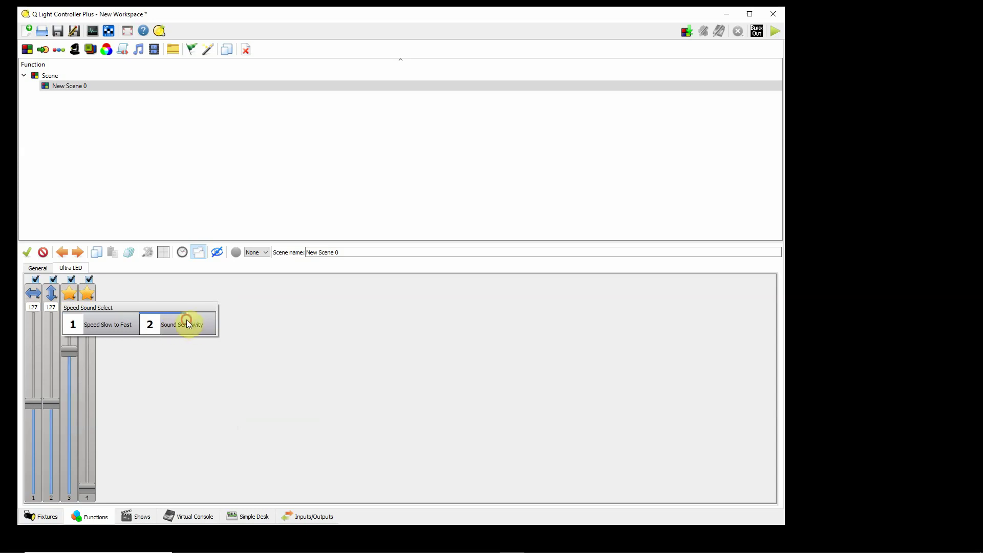
pyautogui.click(91, 297)
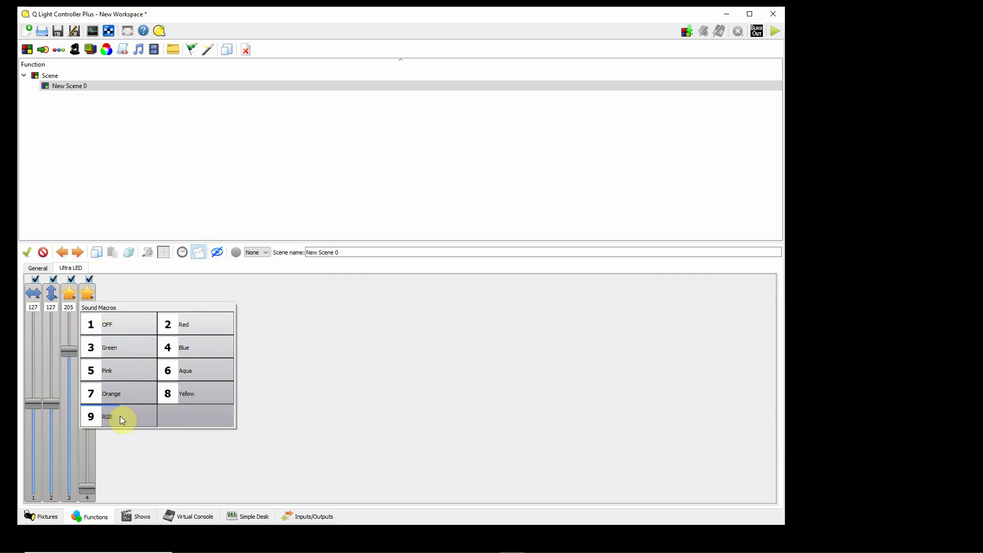
pyautogui.click(70, 293)
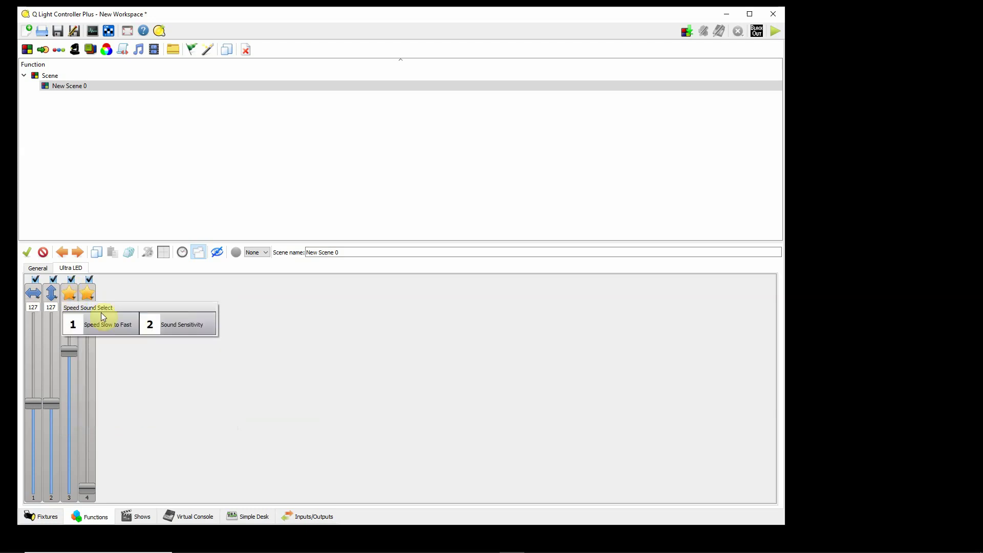
pyautogui.click(184, 321)
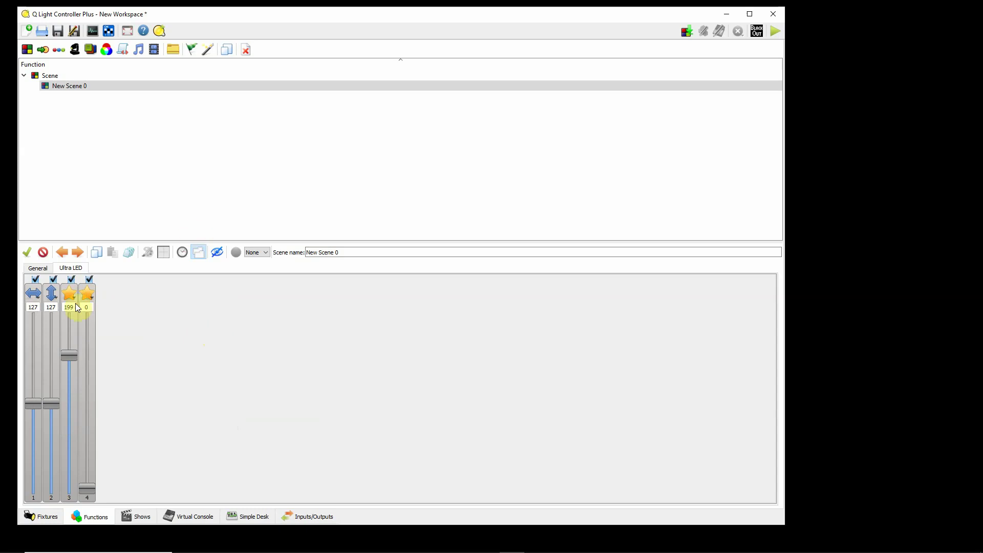
pyautogui.click(87, 293)
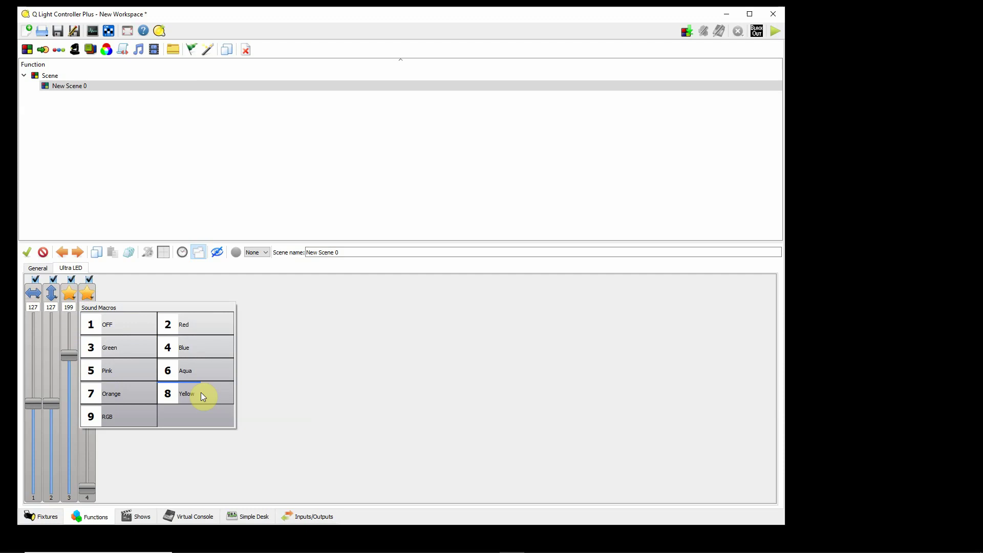
# Switch channel 3 back to Speed Slow to Fast and check channel 4 shows Color Macros again.
pyautogui.click(174, 293)
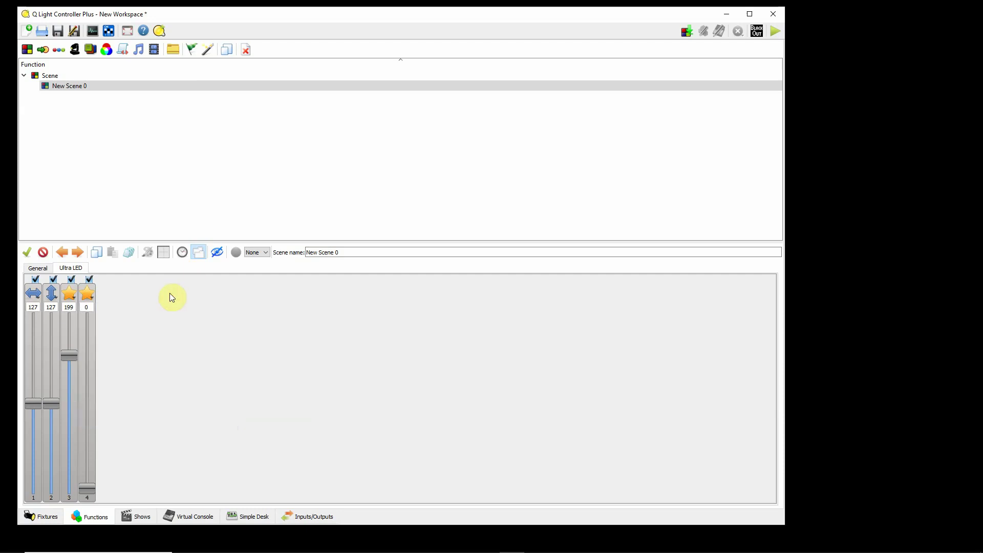
pyautogui.click(70, 292)
pyautogui.click(101, 317)
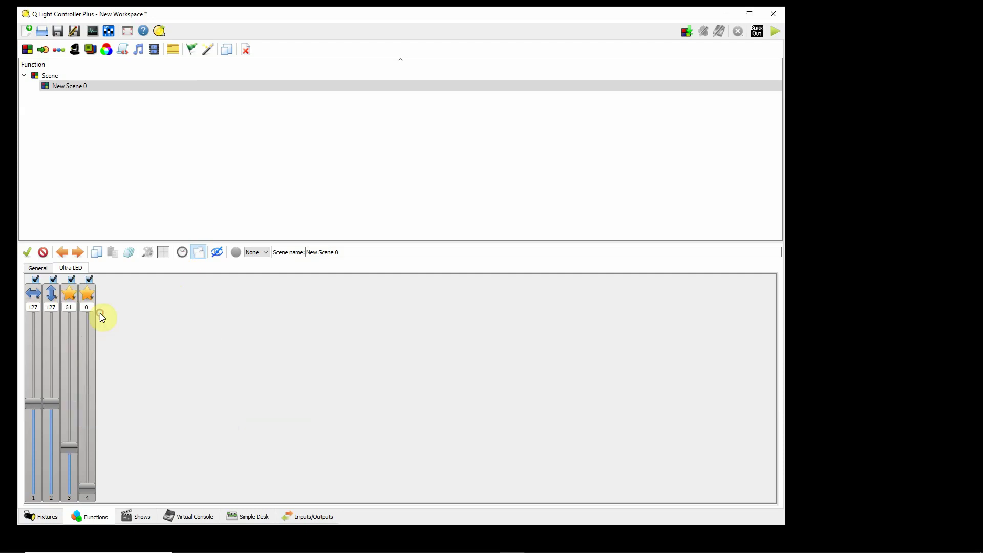
pyautogui.click(87, 293)
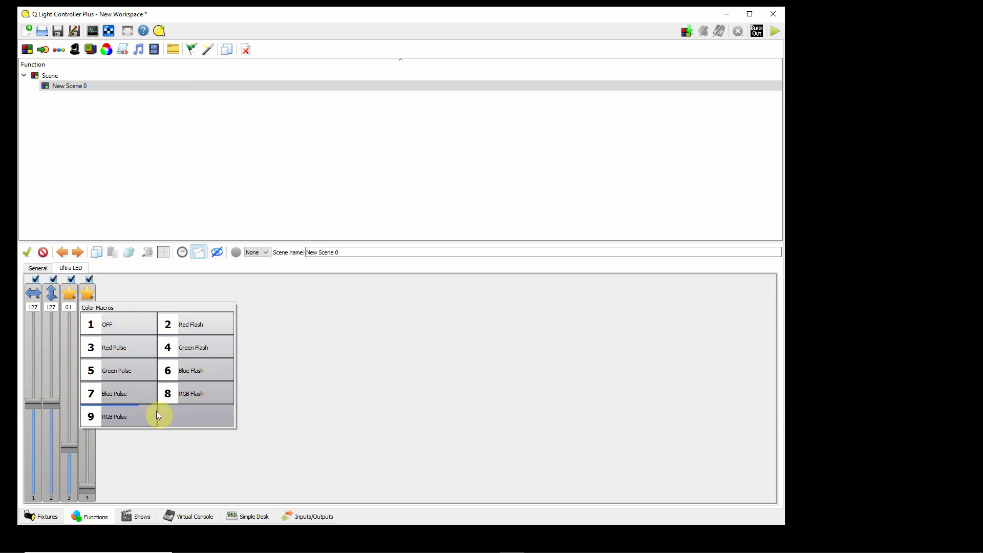
pyautogui.click(69, 293)
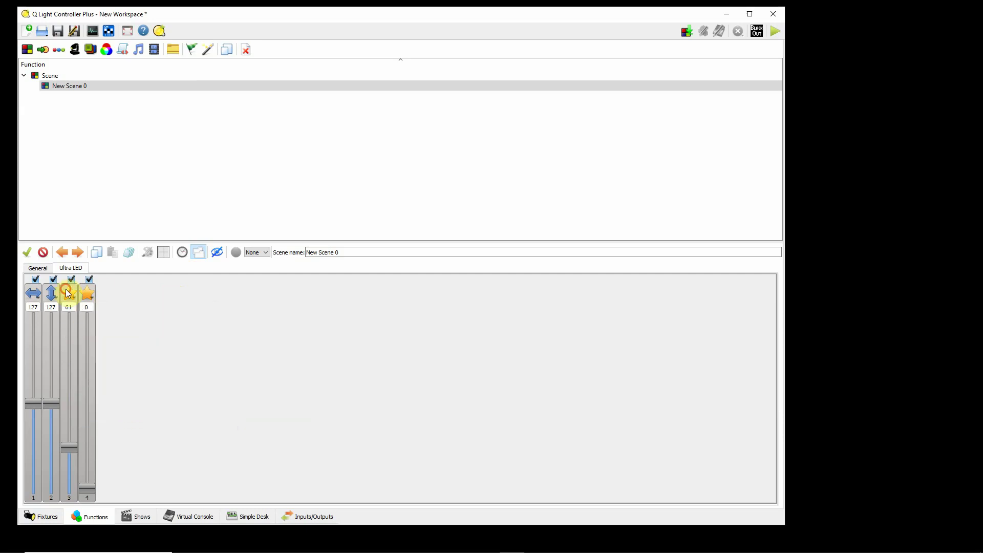
# Set channel 3 to Sound Sensitivity (207) and channel 4 to Sound Macros value 240.
pyautogui.click(70, 293)
pyautogui.click(188, 317)
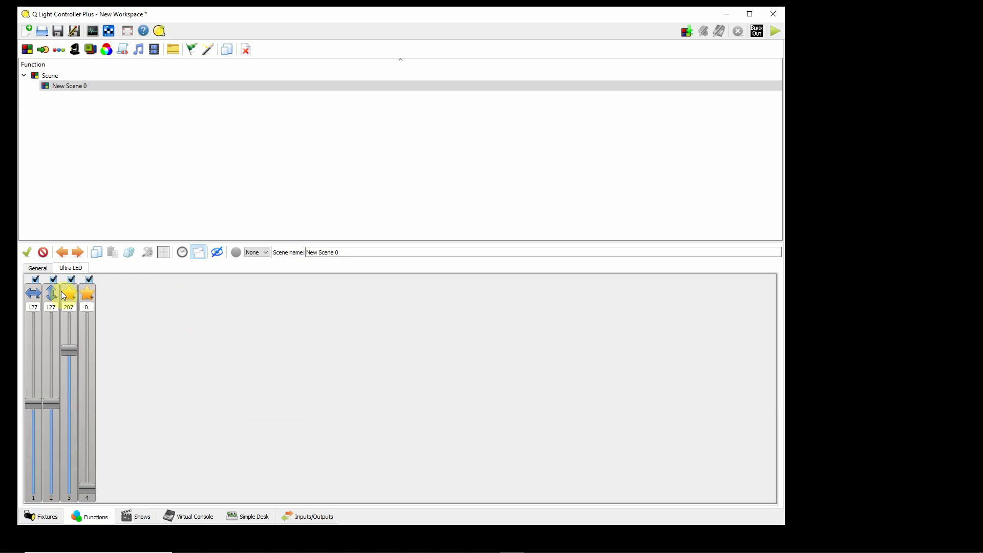
pyautogui.click(88, 293)
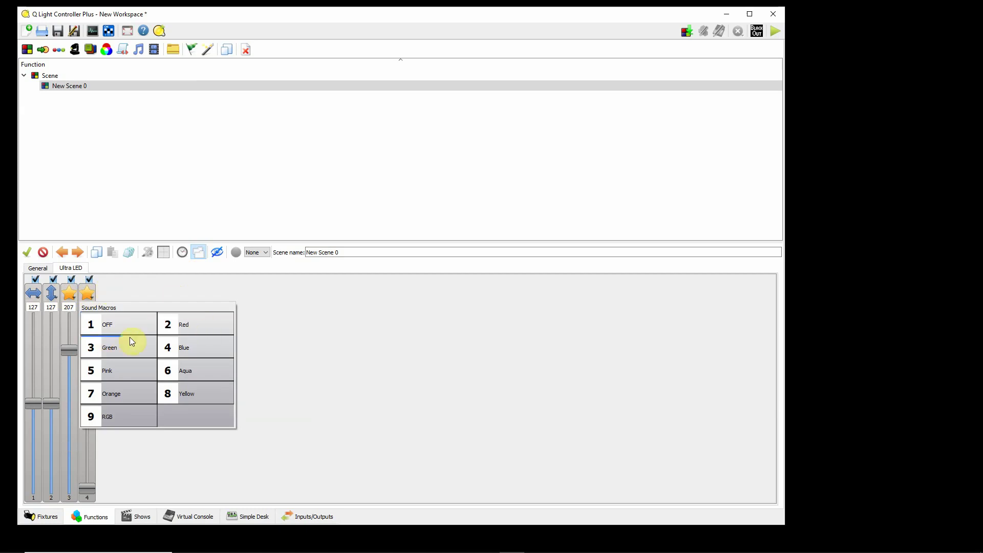
pyautogui.click(132, 393)
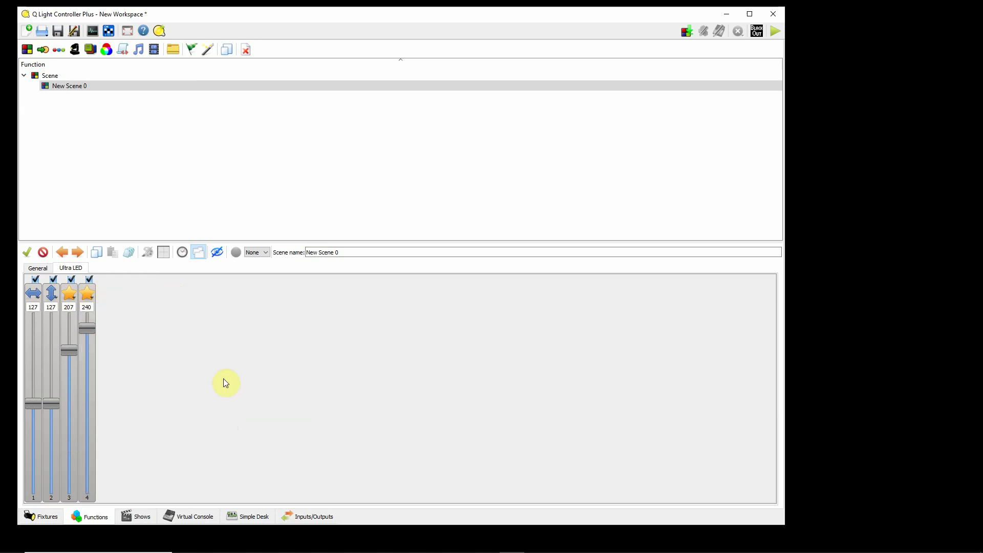